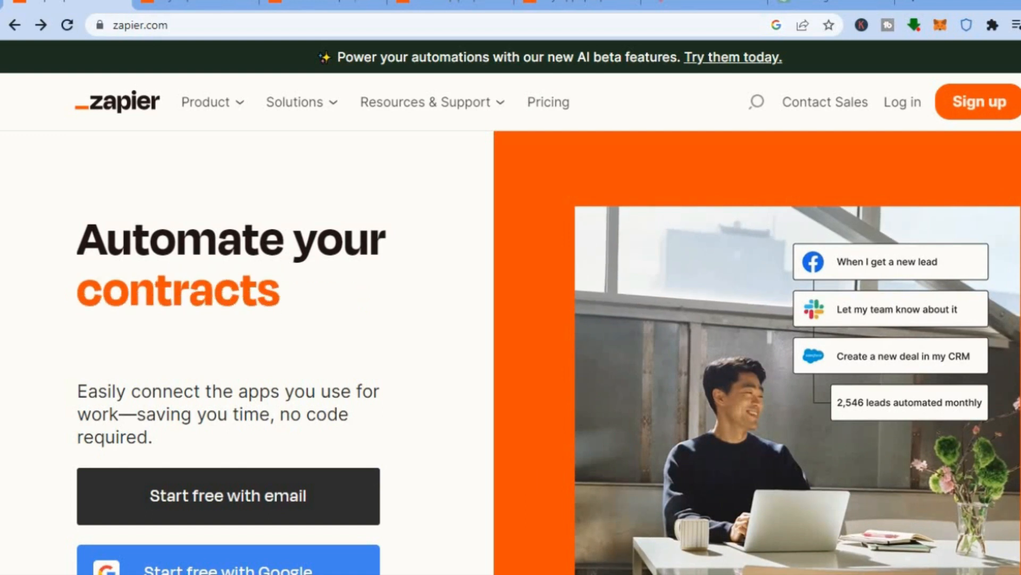
Look over the Zapier homepage sections on automation by role and multi-step workflows
scroll(511, 319, "down", 10)
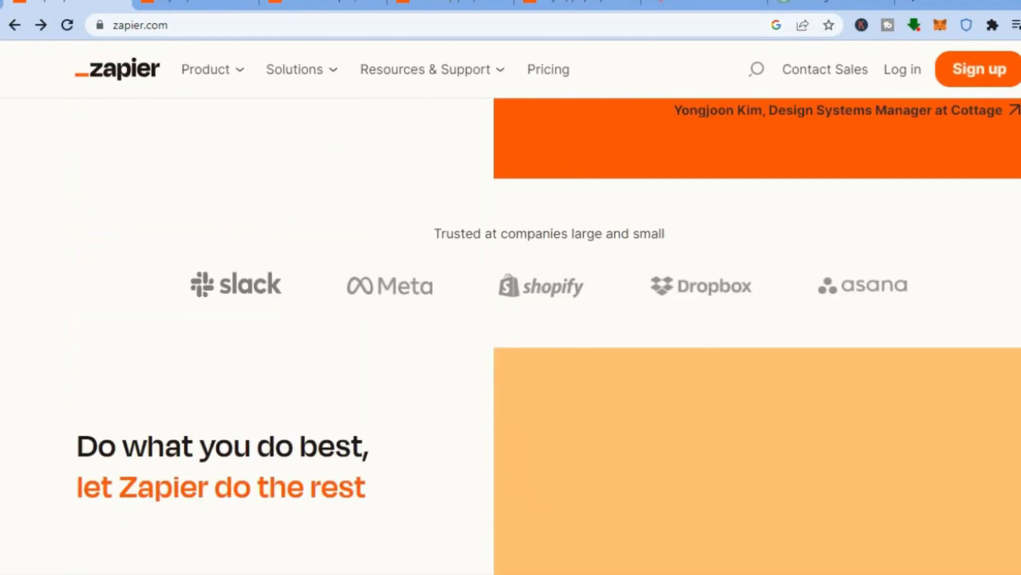
scroll(511, 319, "down", 8)
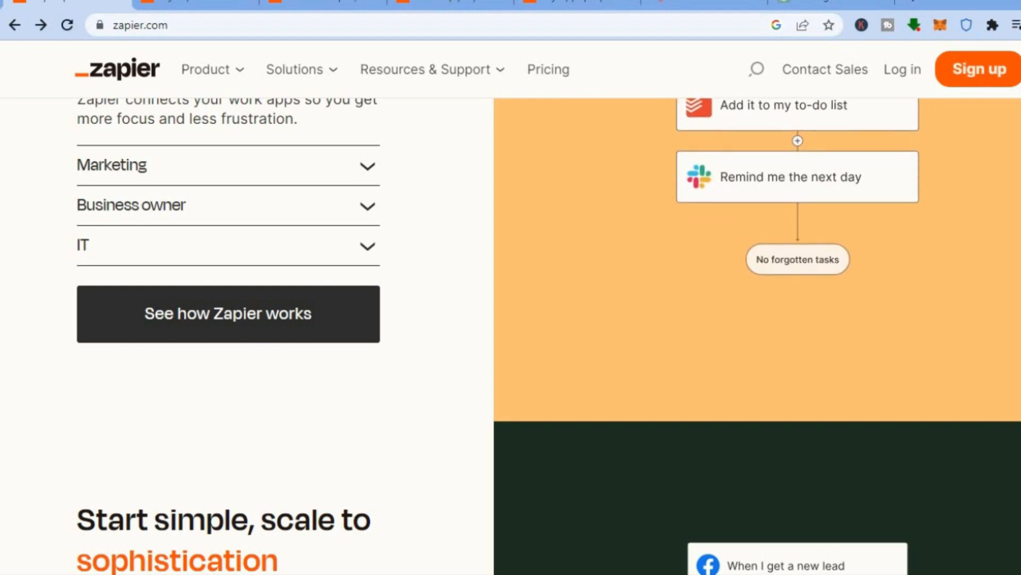
scroll(510, 319, "down", 5)
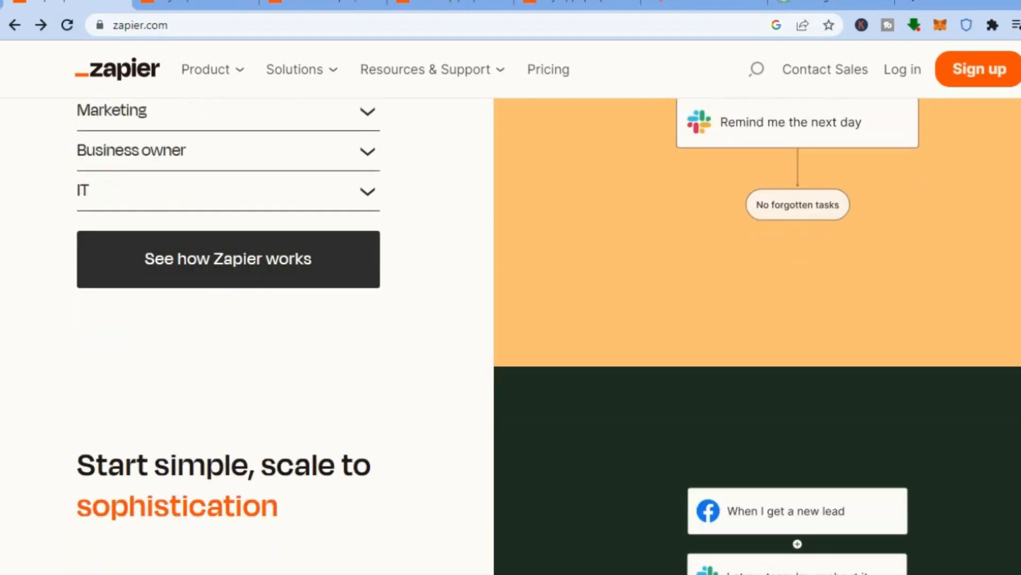
scroll(510, 340, "down", 1)
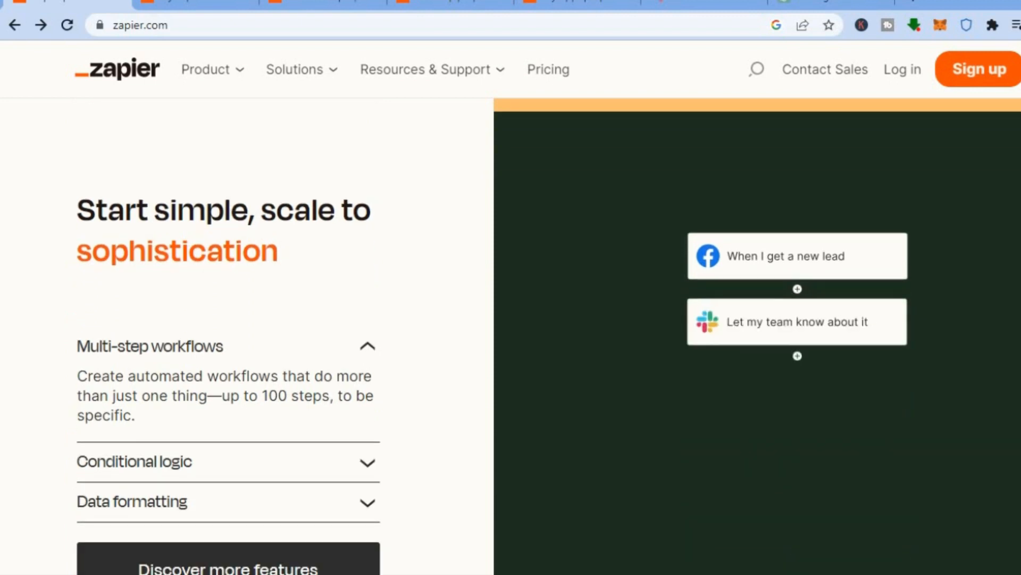
scroll(511, 335, "down", 2)
scroll(511, 336, "down", 2)
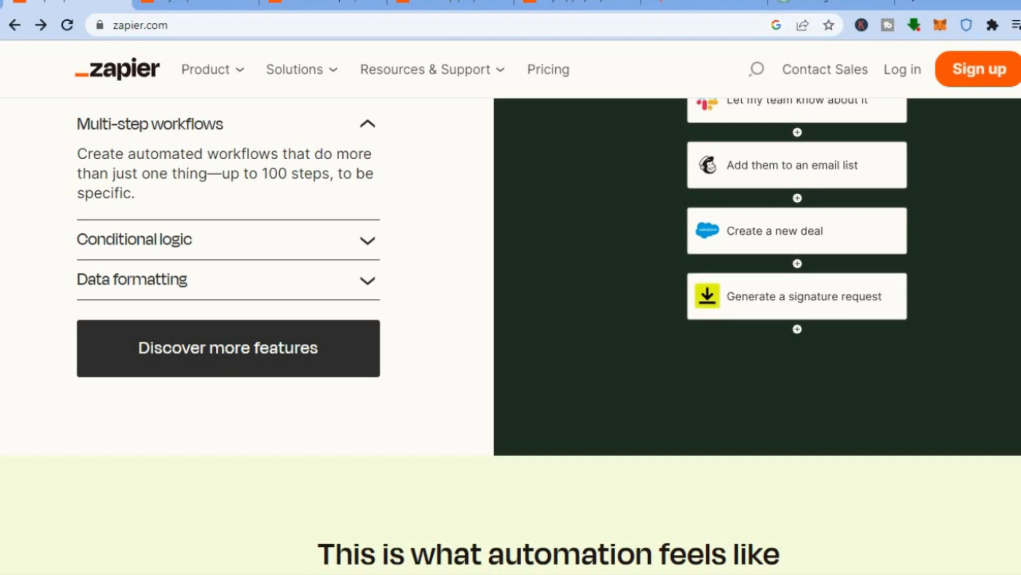
scroll(511, 335, "up", 20)
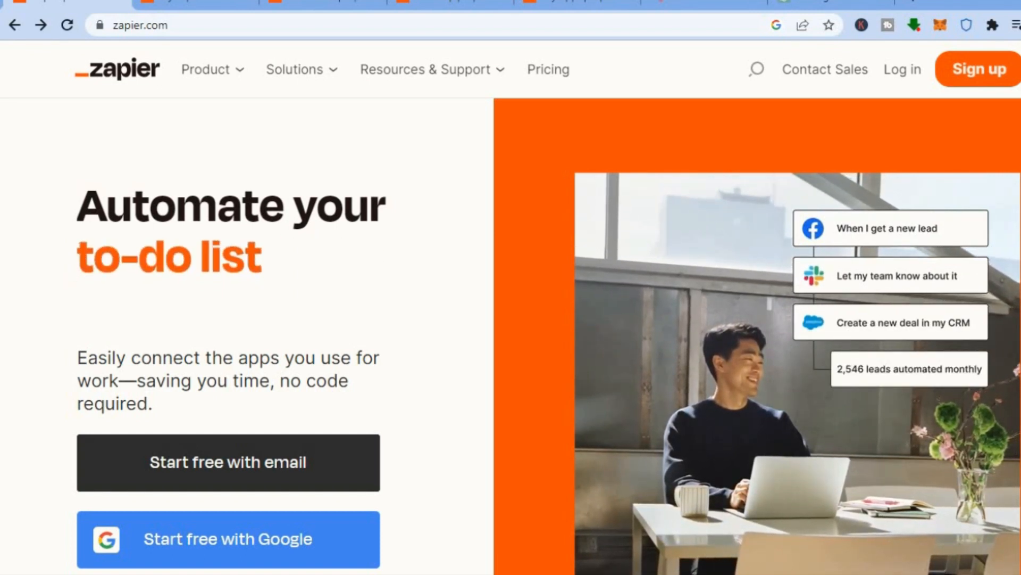
Examine the homepage's trusted companies, user testimonials, customer stories and the "Find your first Zap" templates
scroll(511, 335, "down", 9)
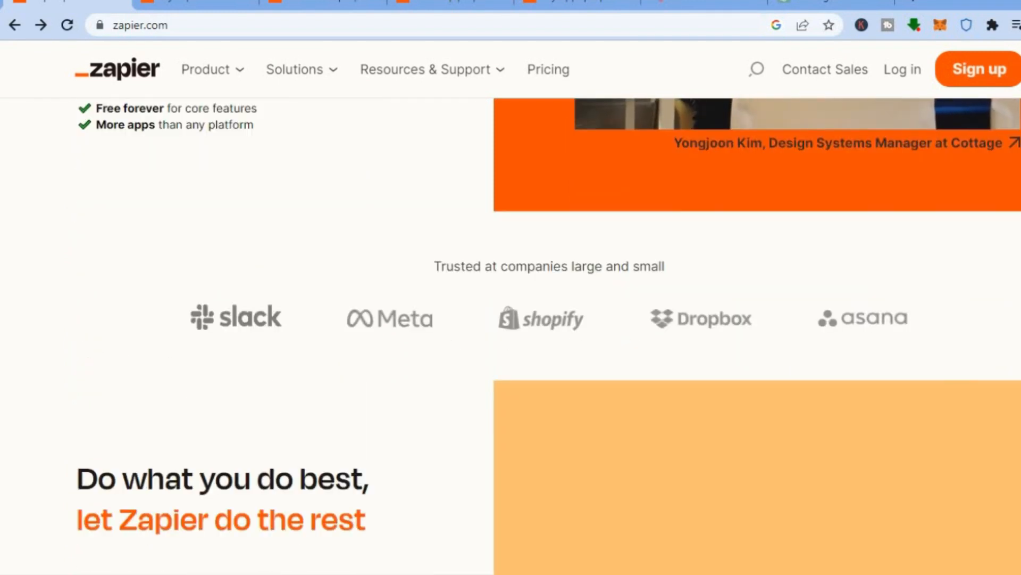
scroll(511, 336, "down", 9)
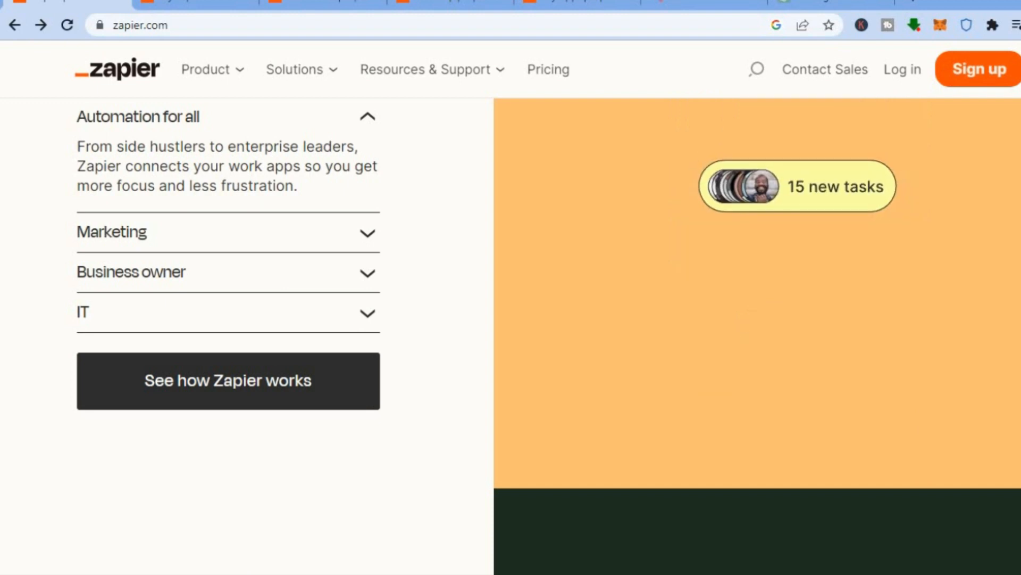
scroll(511, 335, "down", 10)
scroll(511, 335, "down", 16)
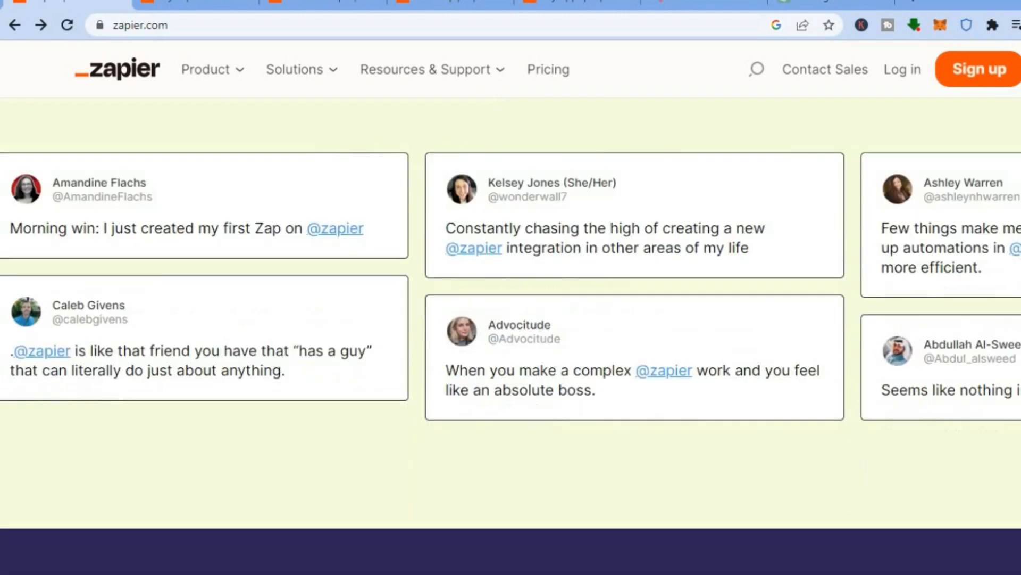
scroll(511, 336, "down", 15)
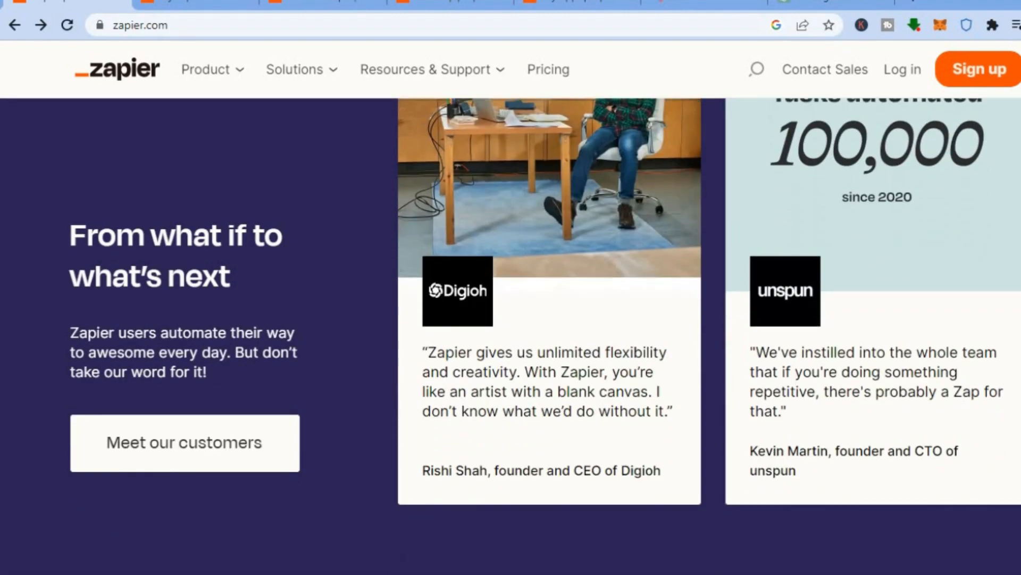
scroll(510, 336, "down", 12)
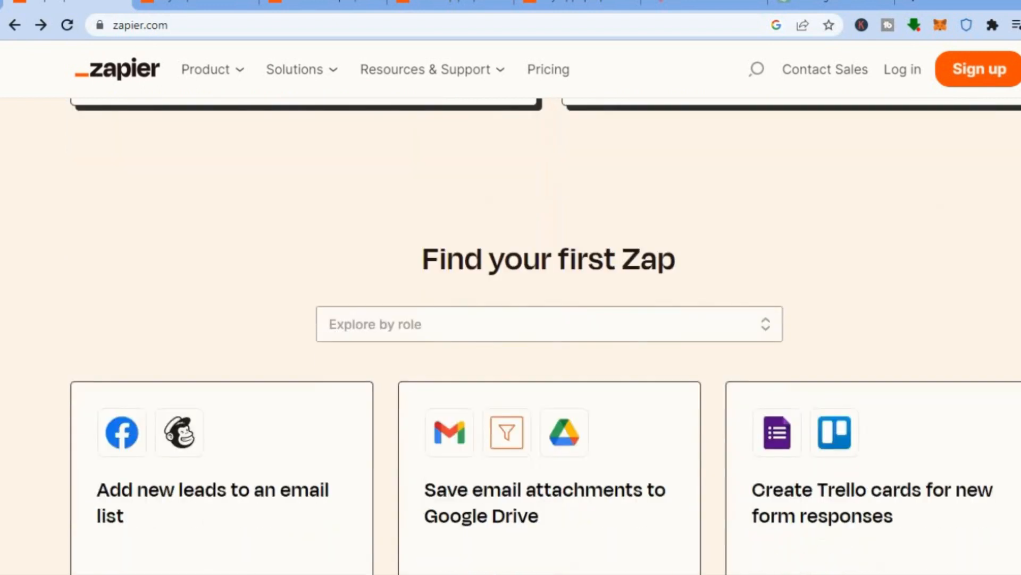
scroll(511, 335, "down", 2)
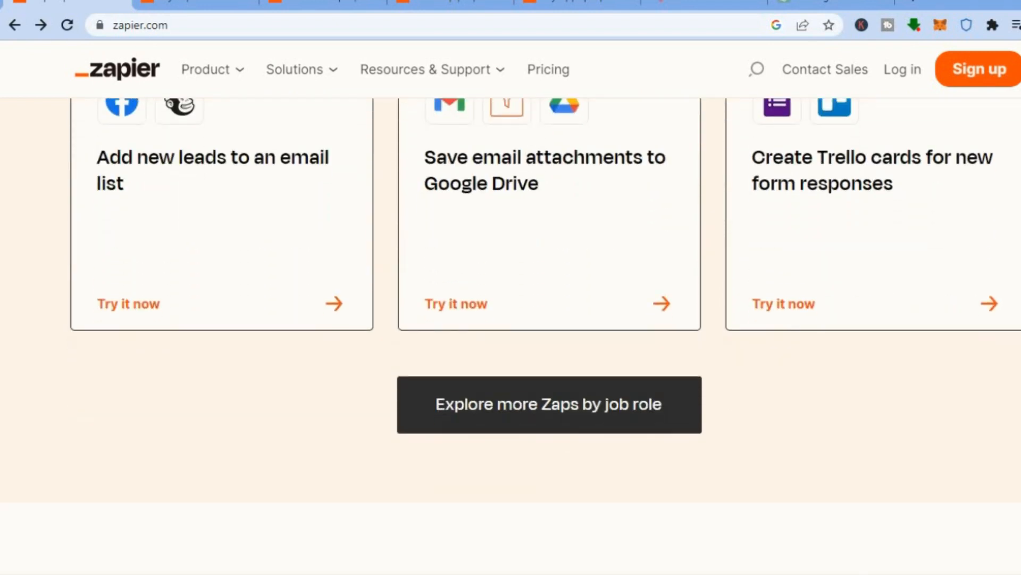
scroll(511, 335, "up", 3)
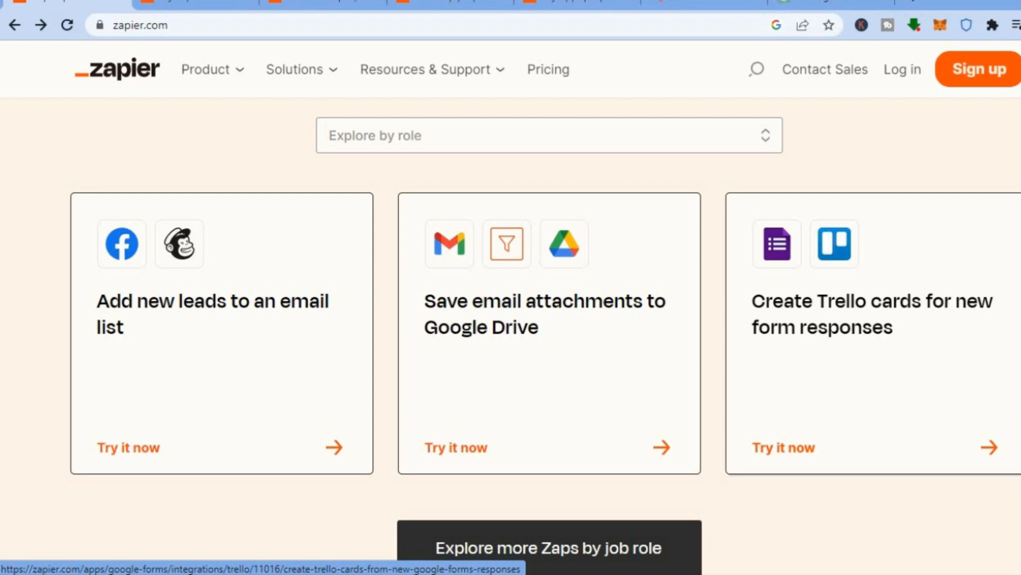
scroll(544, 335, "down", 4)
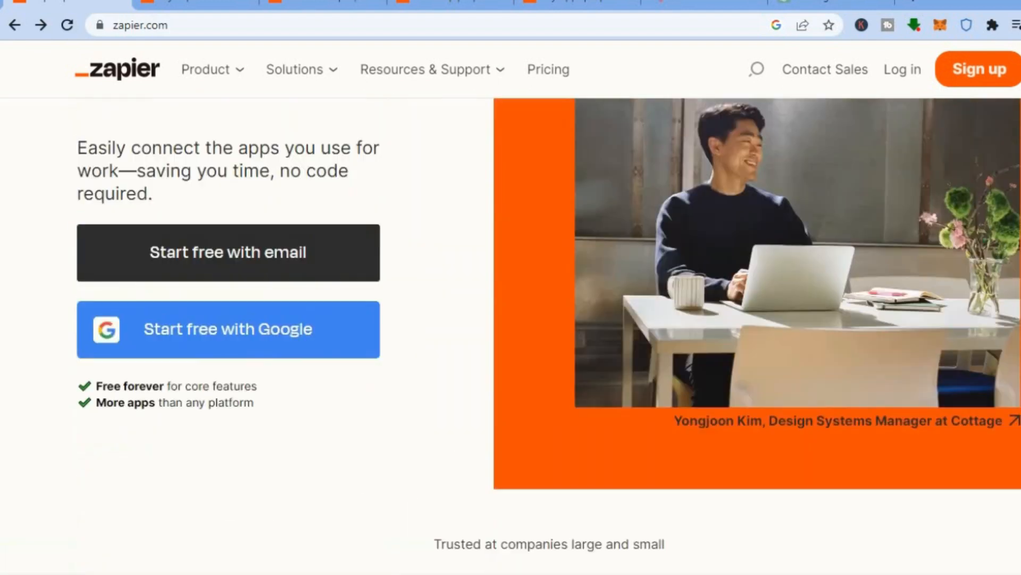
Review the homepage's free sign-up options with email or Google and the Zapier for Teams trial page with its opt-out link
scroll(511, 335, "up", 4)
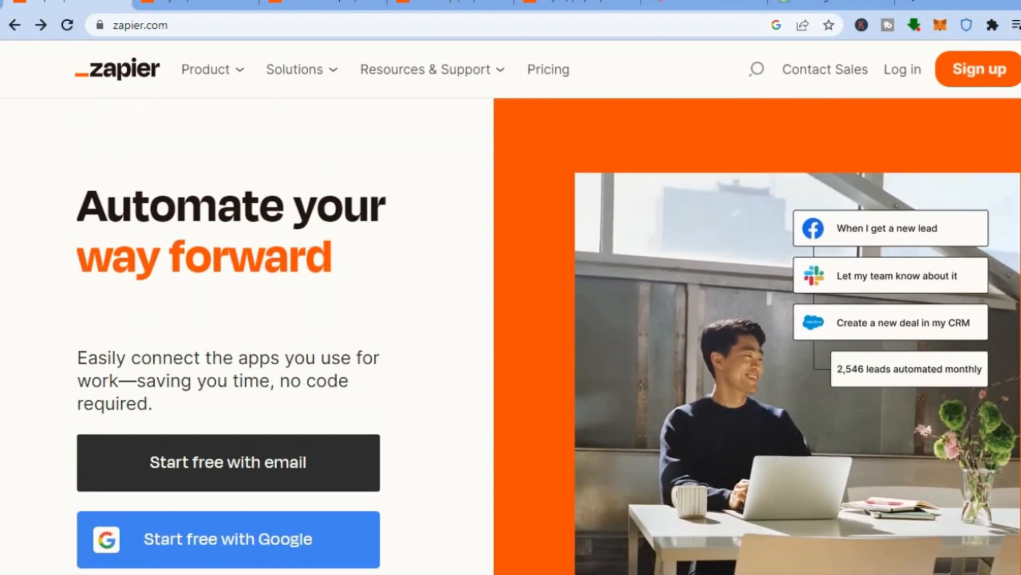
scroll(511, 335, "down", 2)
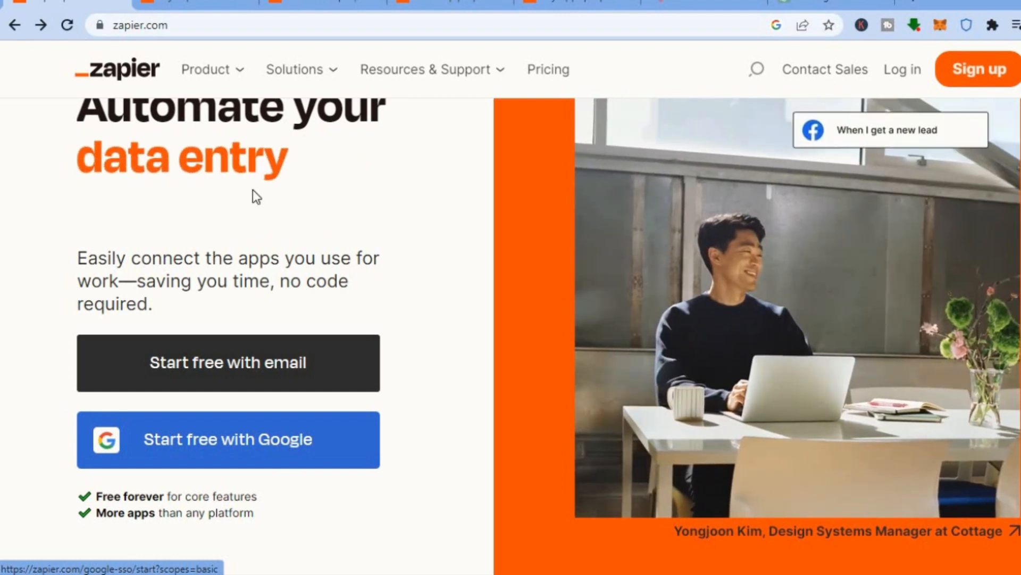
left_click(181, 3)
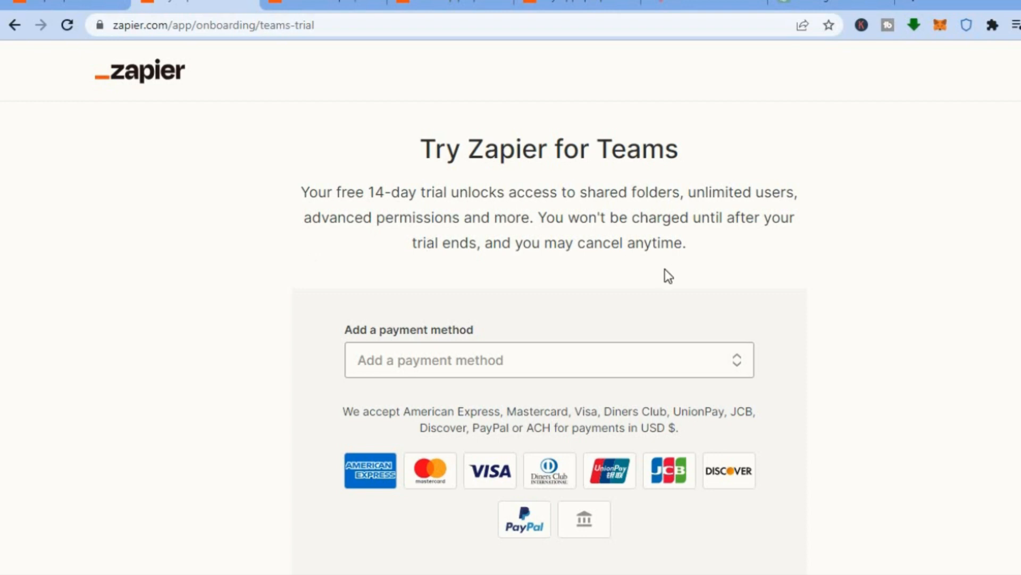
scroll(510, 293, "down", 3)
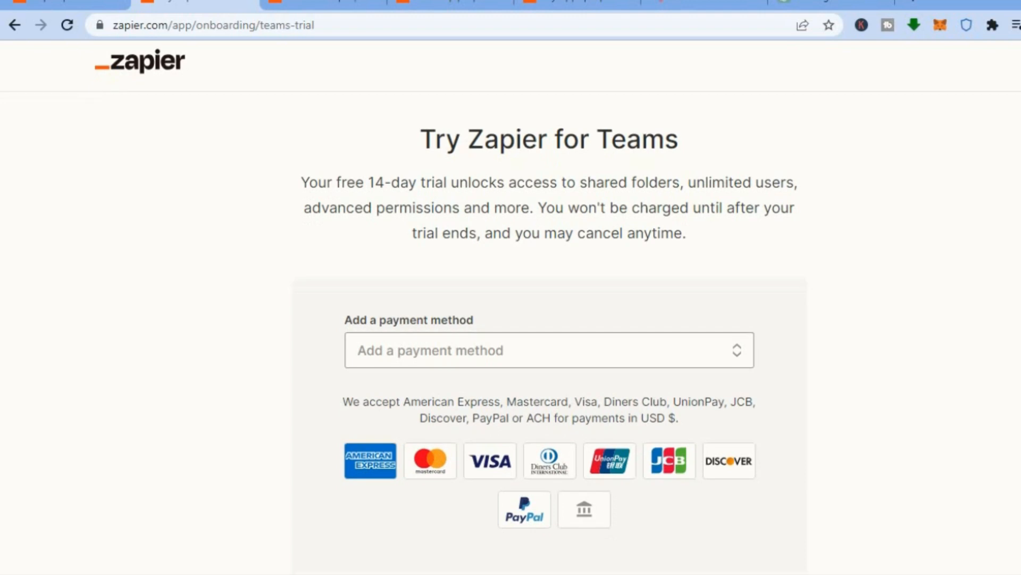
scroll(511, 307, "down", 1)
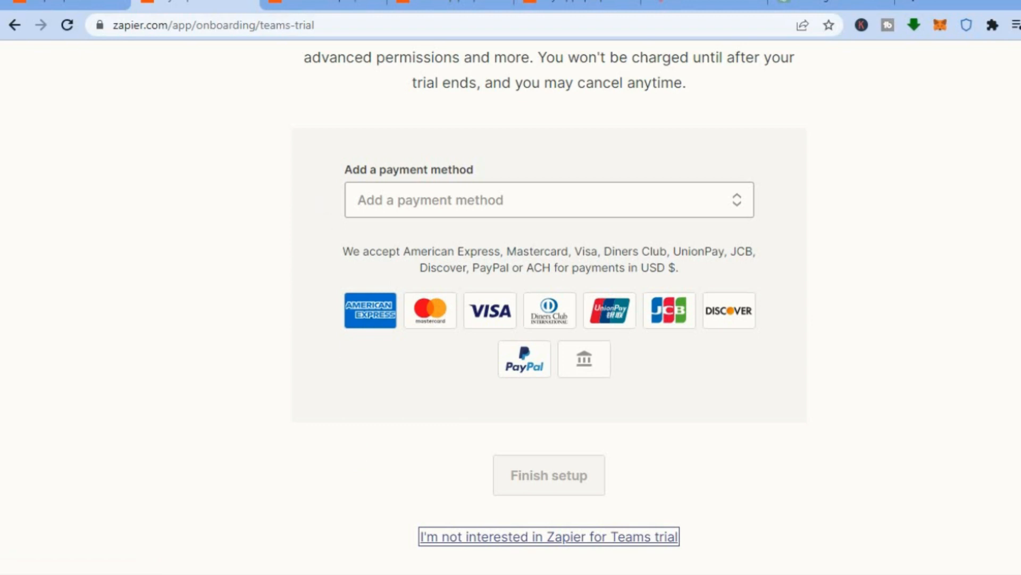
Switch to the Zapier dashboard and view its Make a Zap section for connecting two apps
left_click(323, 2)
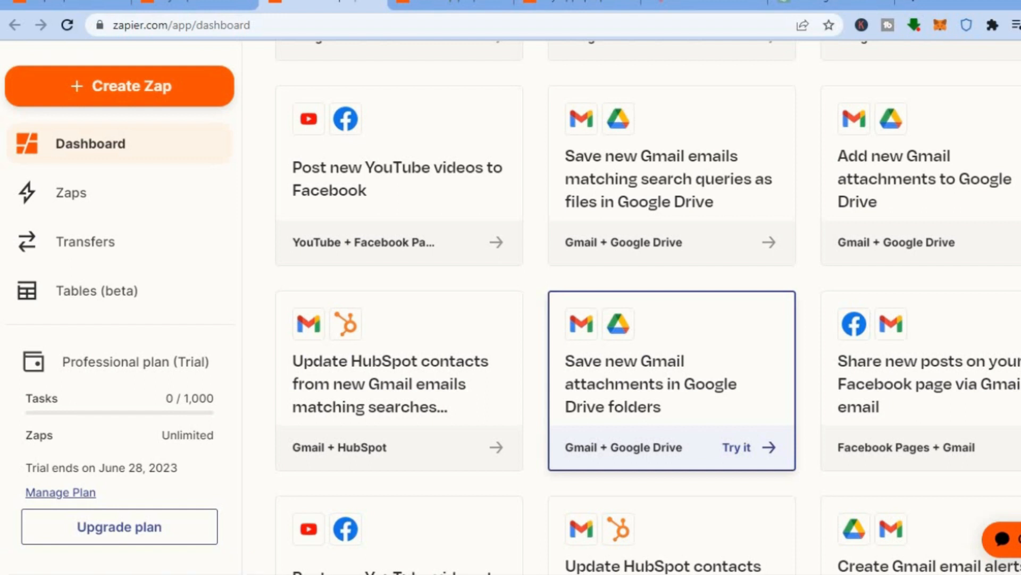
scroll(632, 308, "up", 12)
scroll(632, 308, "up", 2)
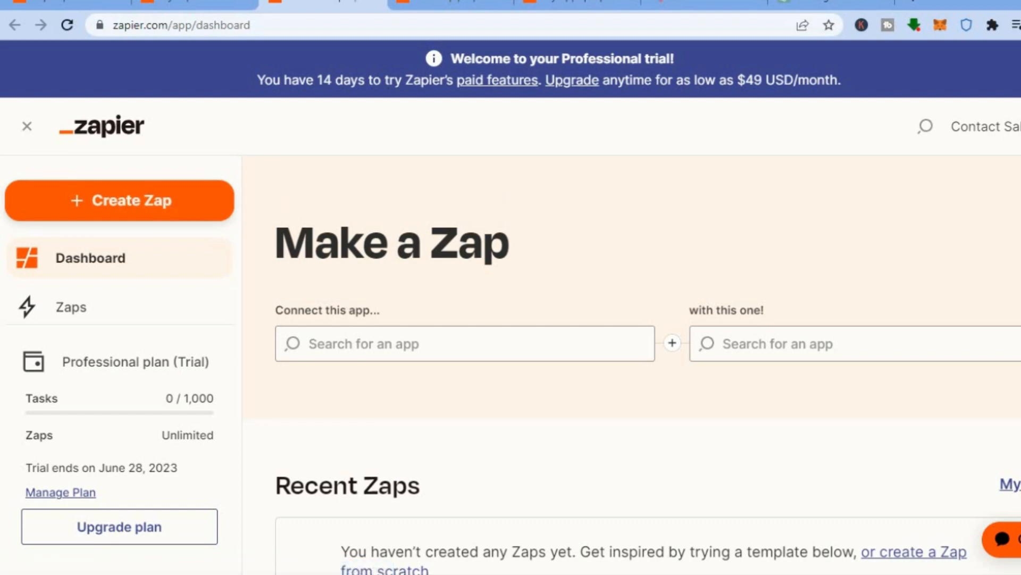
Examine the recommended Zap templates on the dashboard, including the Gmail, Google Drive, YouTube, Facebook and HubSpot combinations
scroll(511, 308, "down", 6)
scroll(632, 309, "down", 1)
scroll(852, 260, "down", 4)
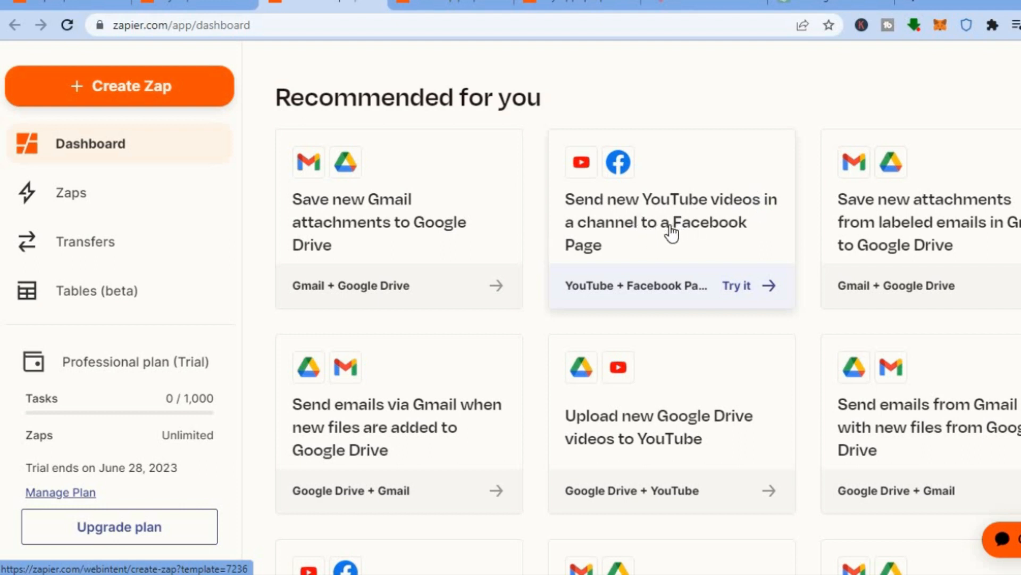
scroll(647, 323, "down", 3)
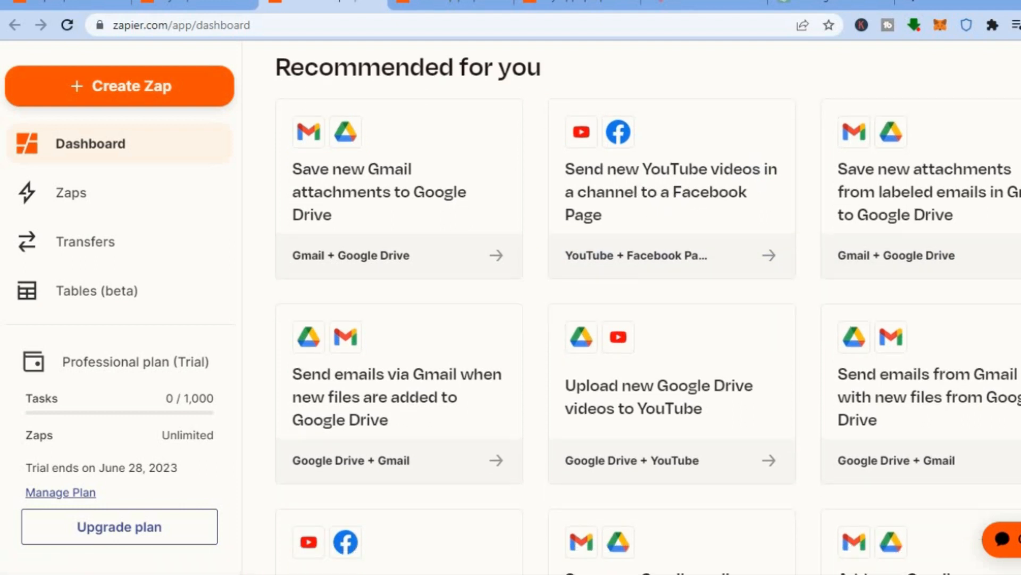
scroll(648, 323, "down", 2)
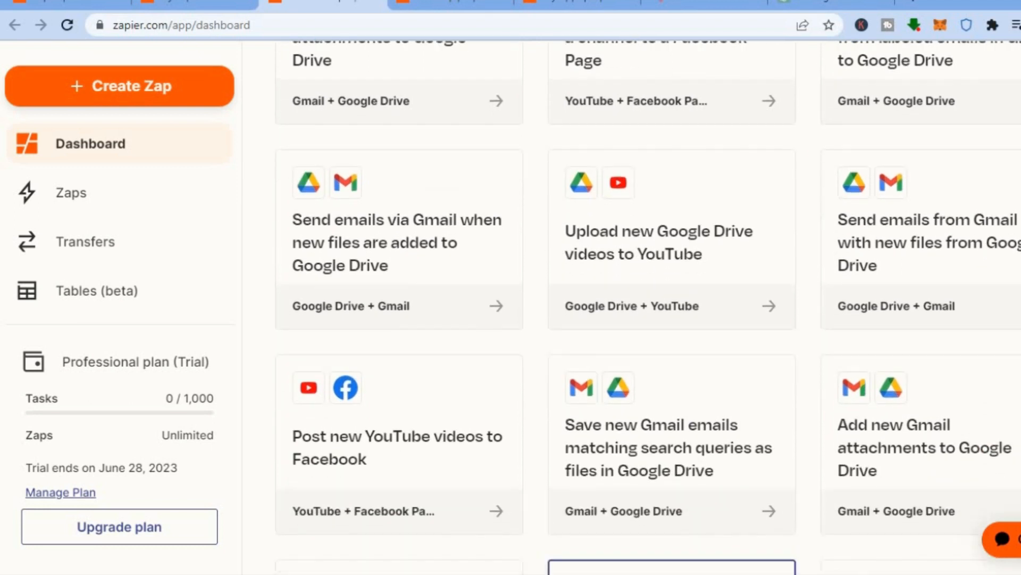
scroll(648, 323, "down", 1)
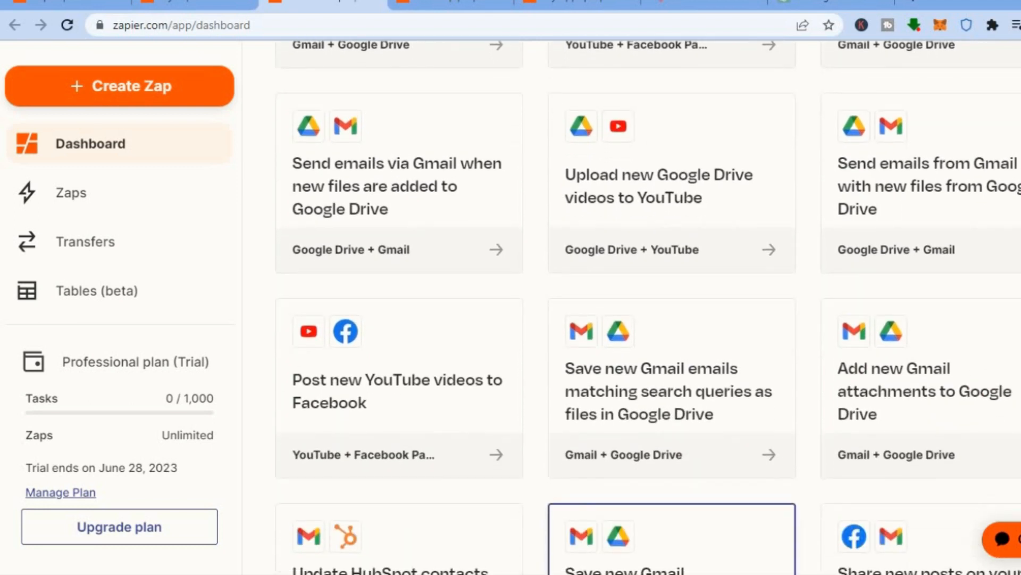
scroll(648, 323, "down", 3)
scroll(648, 323, "down", 3)
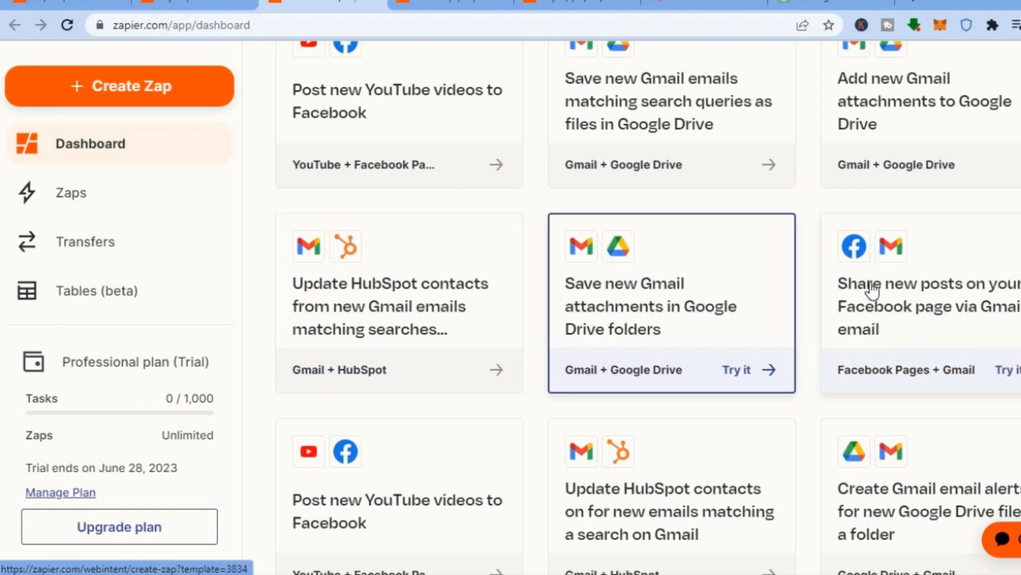
scroll(631, 307, "down", 5)
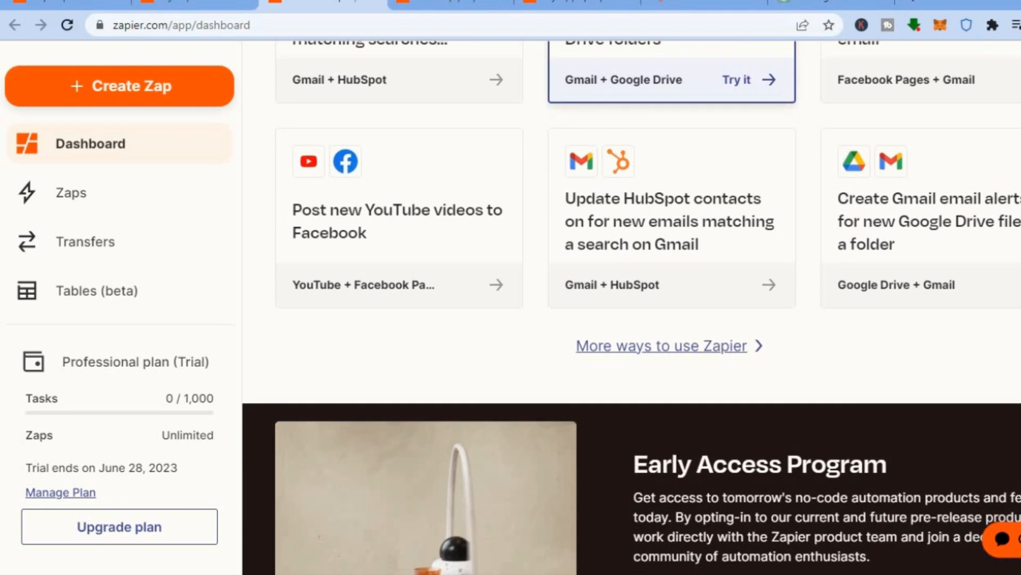
Open More ways to use Zapier and examine the popular ways to start and the catalogue of supported apps
left_click(649, 345)
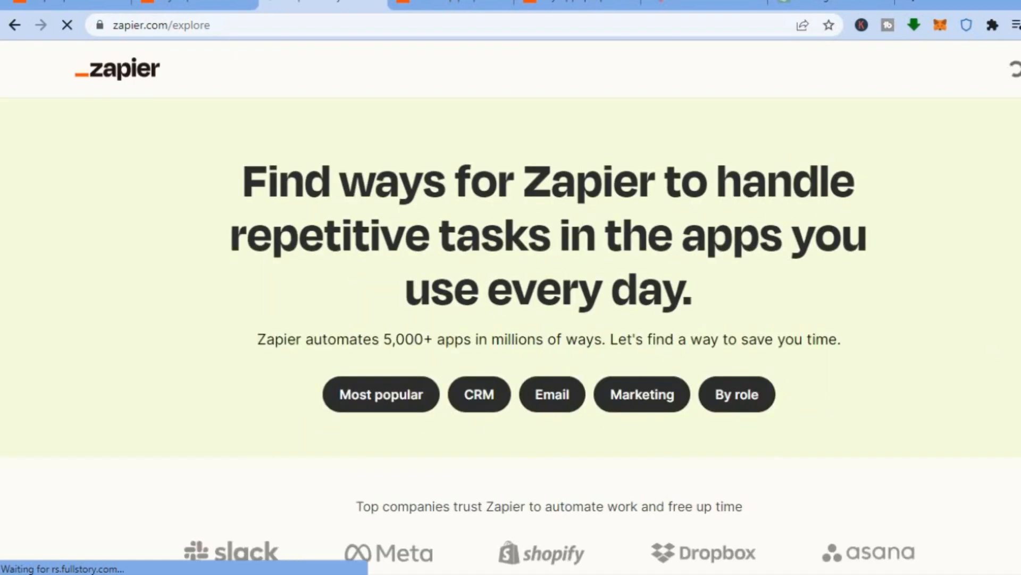
scroll(511, 319, "down", 3)
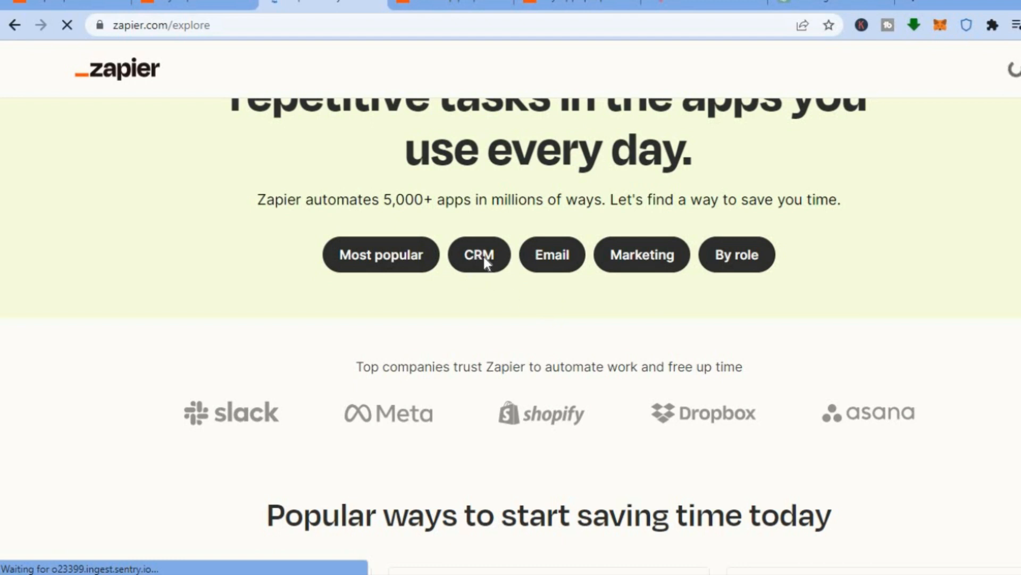
scroll(477, 256, "up", 1)
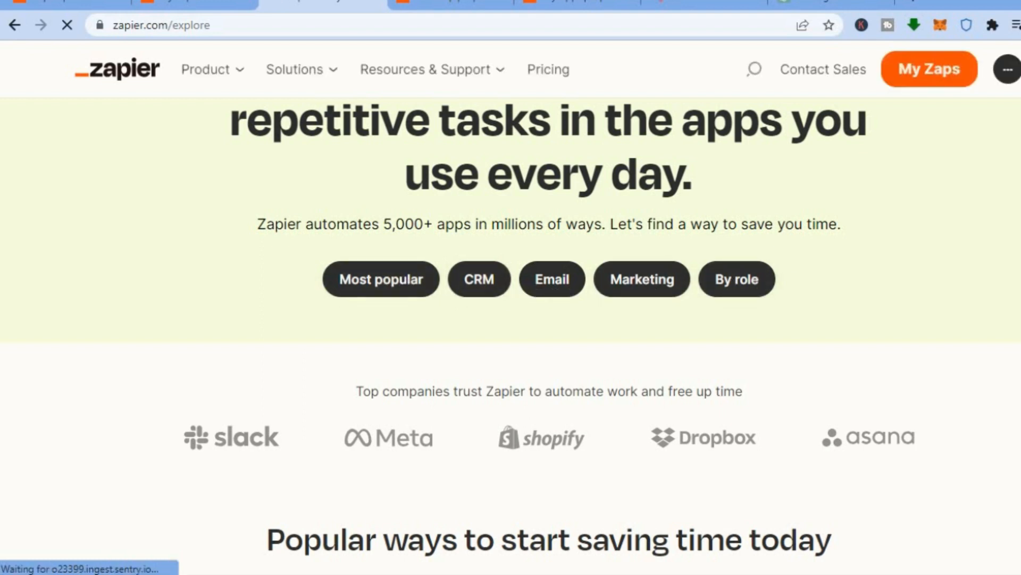
scroll(612, 210, "down", 5)
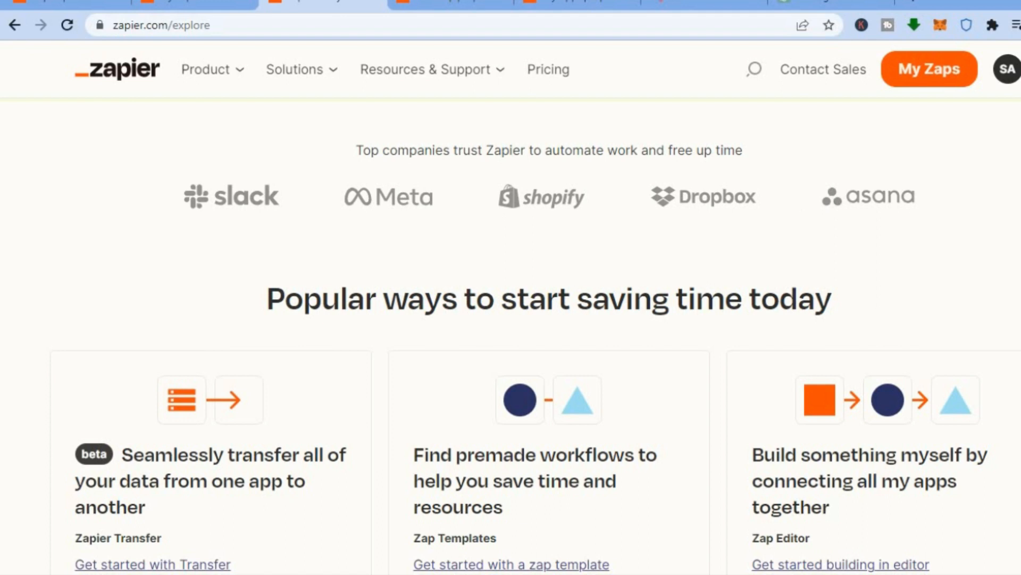
scroll(543, 353, "down", 3)
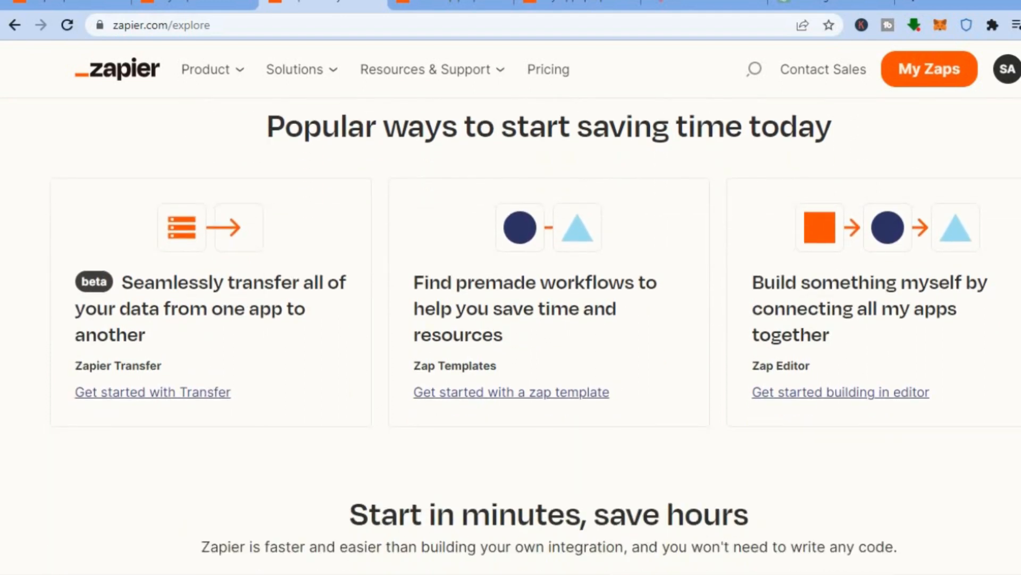
scroll(511, 335, "down", 6)
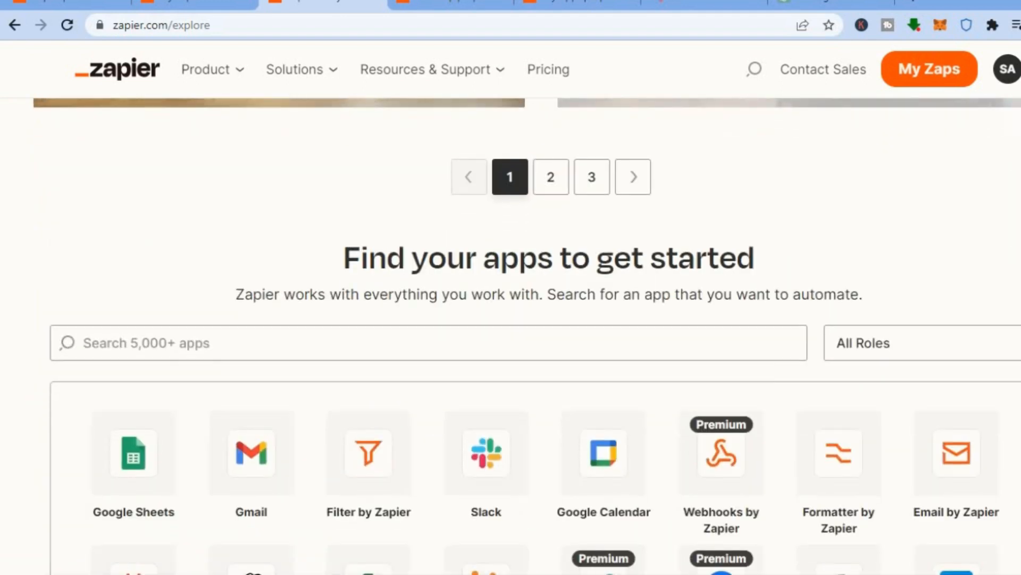
scroll(535, 335, "down", 5)
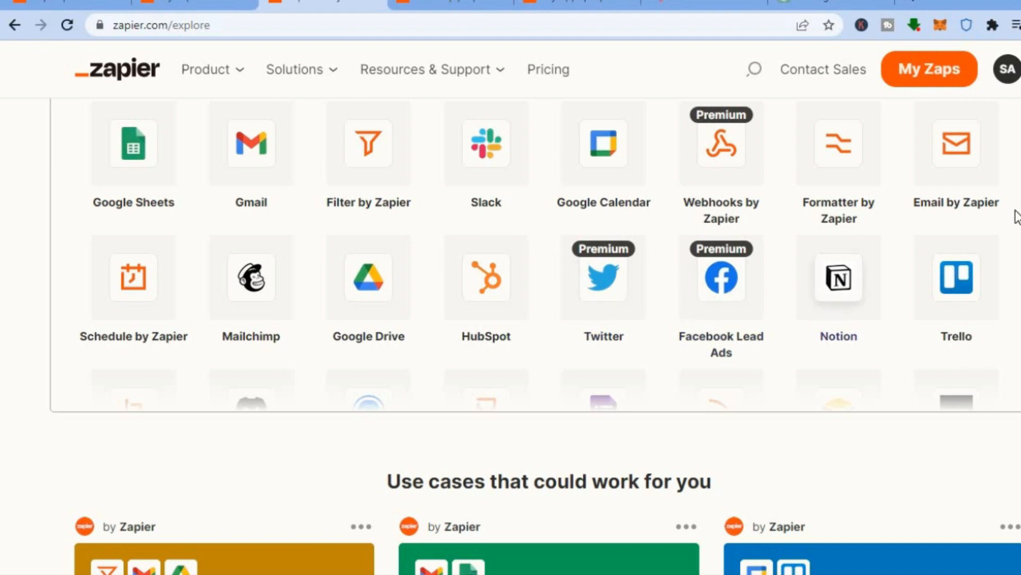
scroll(540, 254, "down", 5)
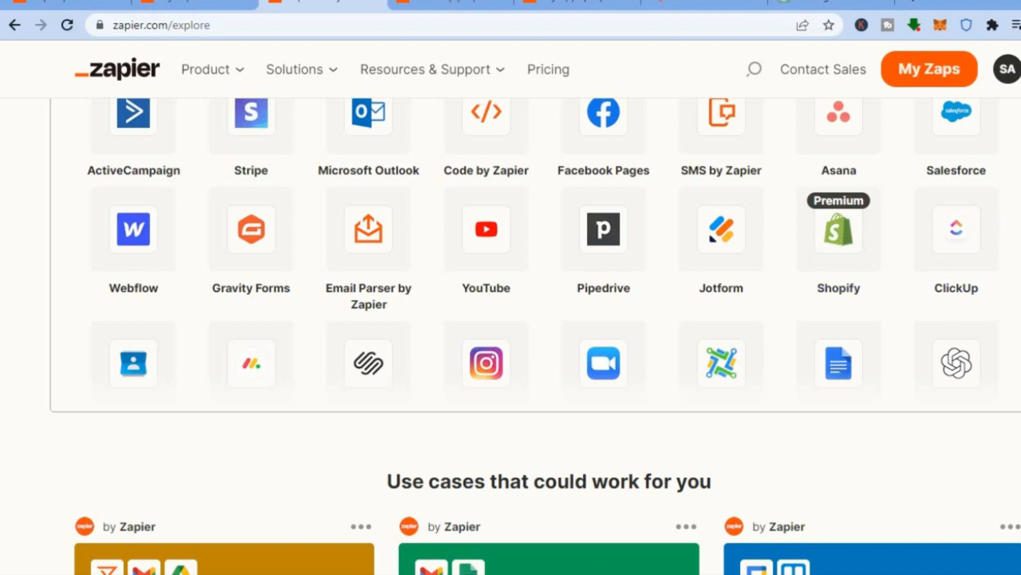
Return to the dashboard and try the recommended template that saves new Gmail attachments to Google Drive
scroll(510, 336, "up", 12)
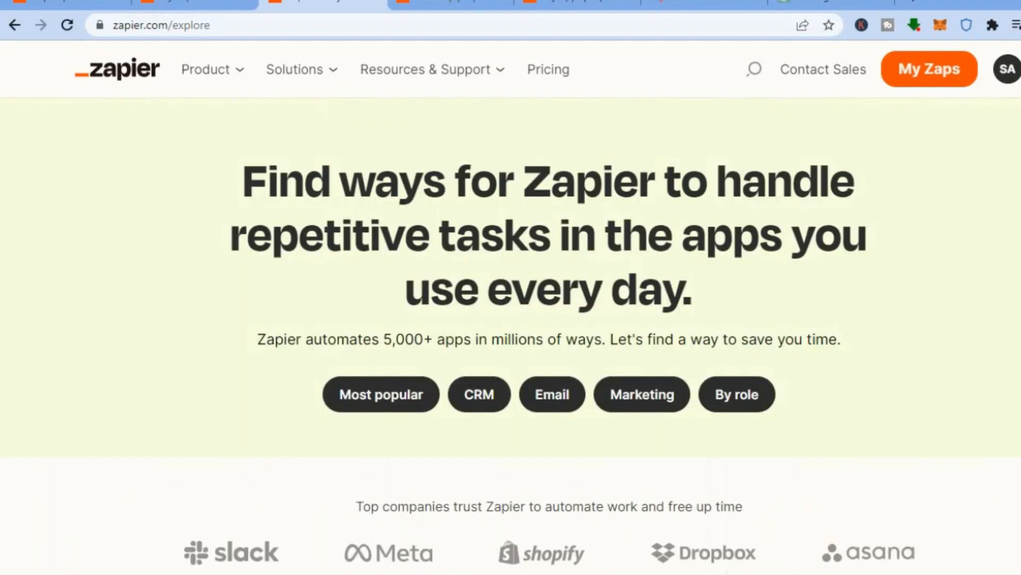
left_click(5, 27)
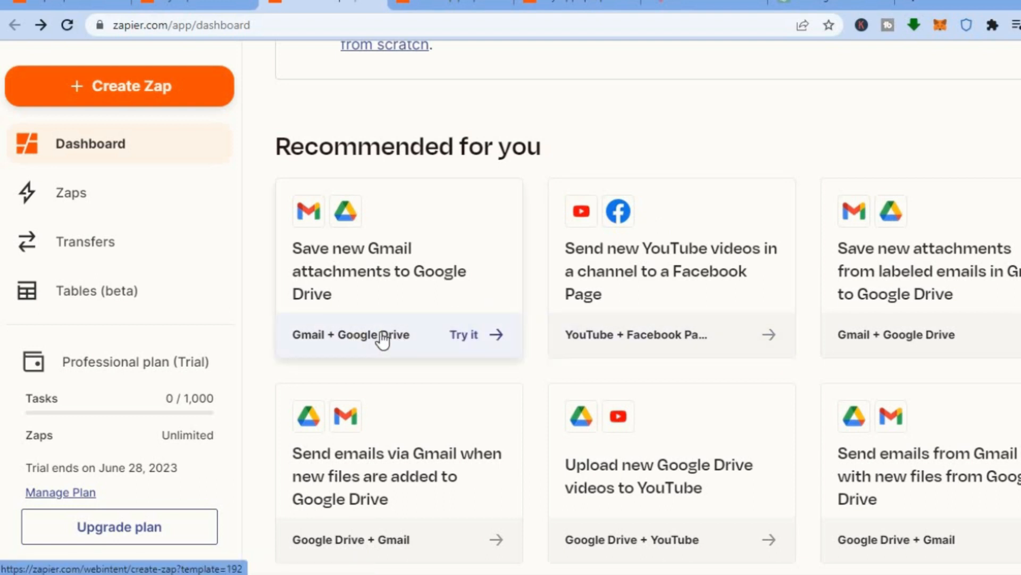
left_click(450, 339)
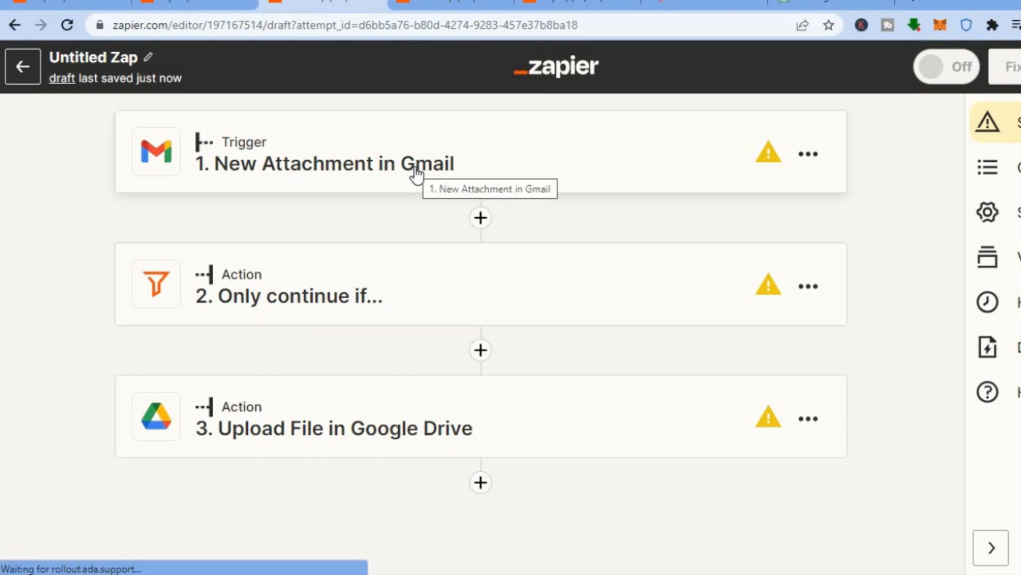
Review the condition choices in the Only continue if filter step and remove its Attachment Exists rule
left_click(315, 299)
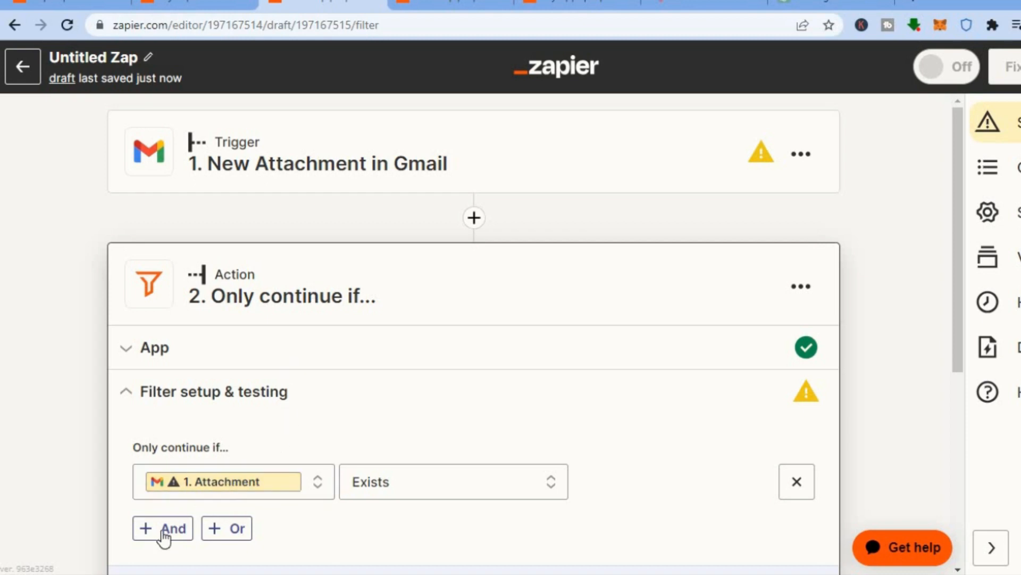
left_click(495, 477)
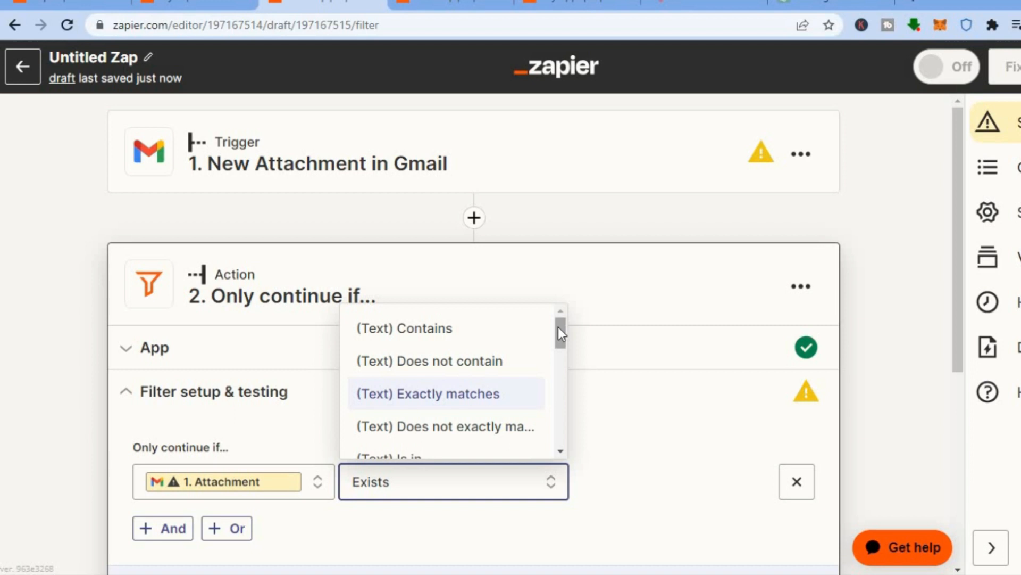
left_click_drag(557, 331, 557, 368)
left_click(647, 424)
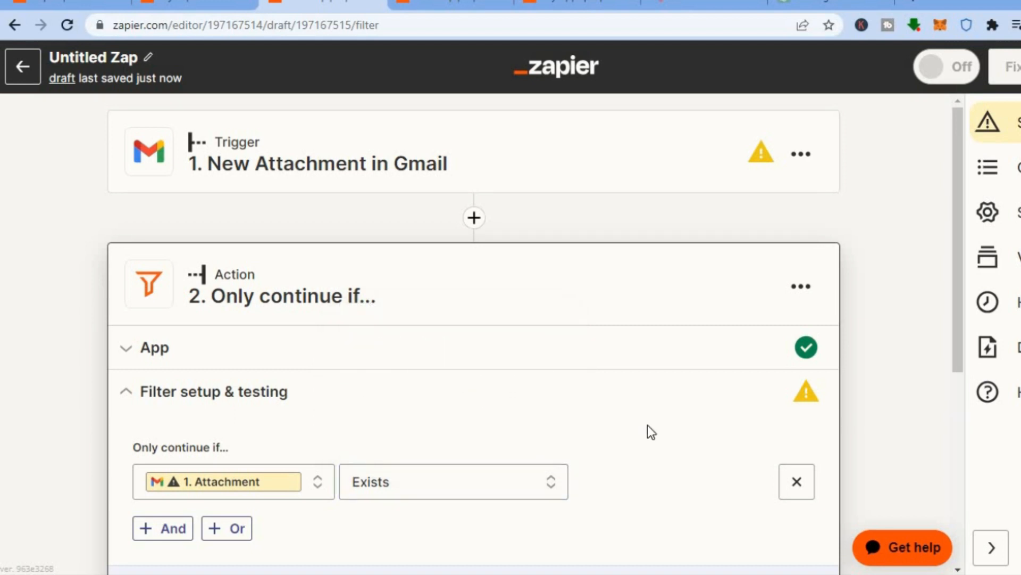
left_click_drag(955, 283, 959, 395)
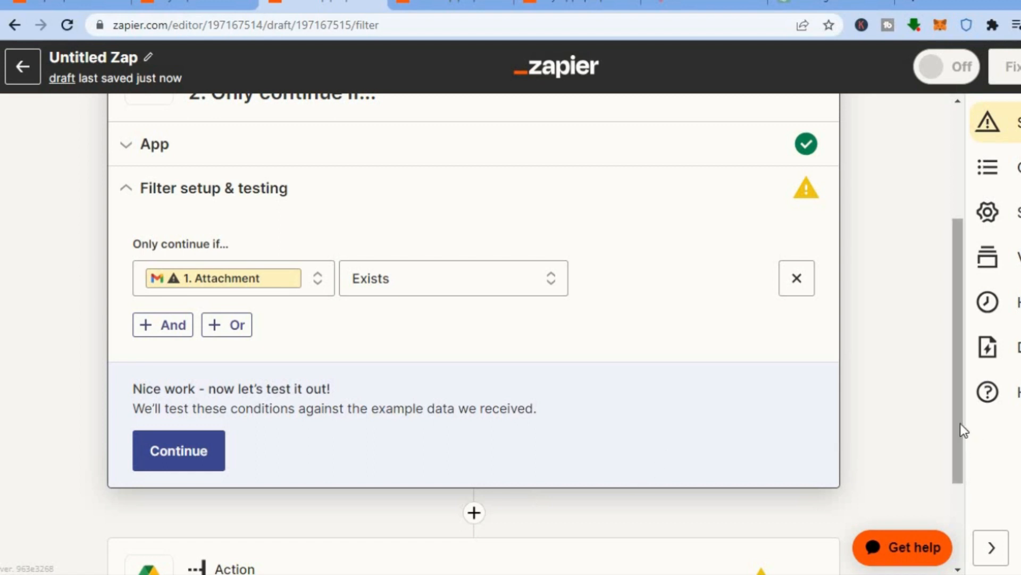
left_click(796, 279)
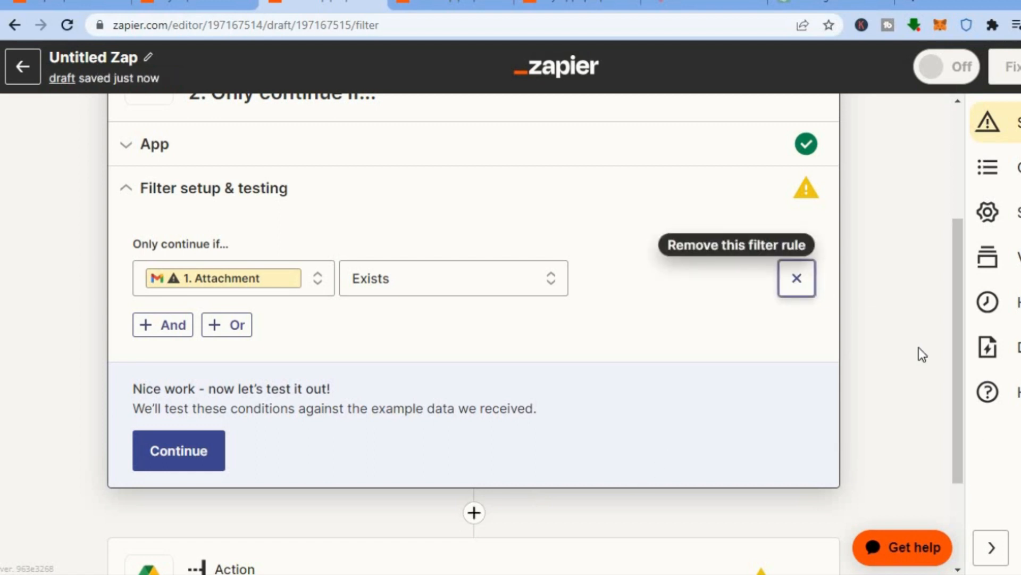
View the account section of the Upload File in Google Drive action and add a new action after it
scroll(953, 307, "down", 1)
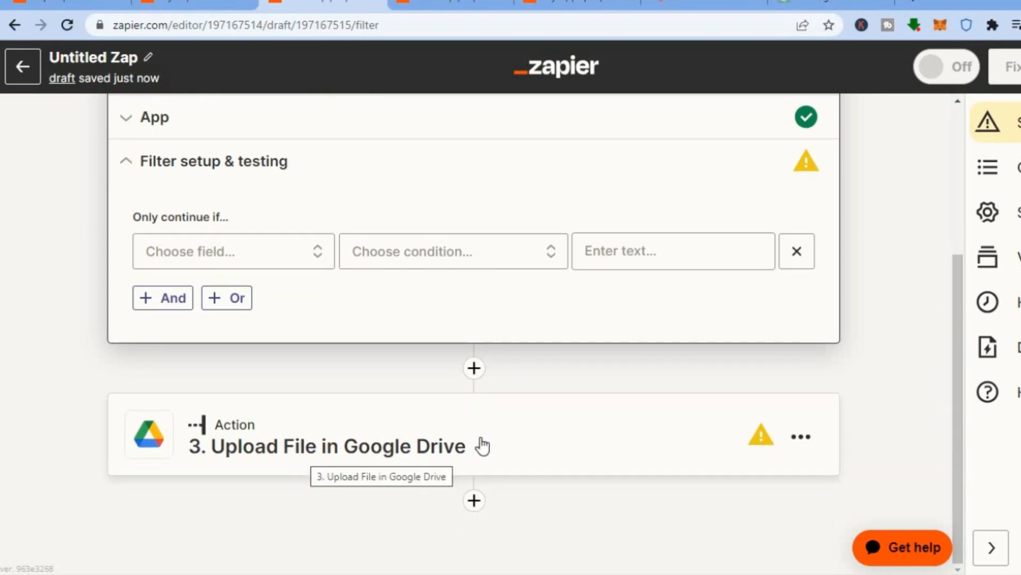
left_click(443, 451)
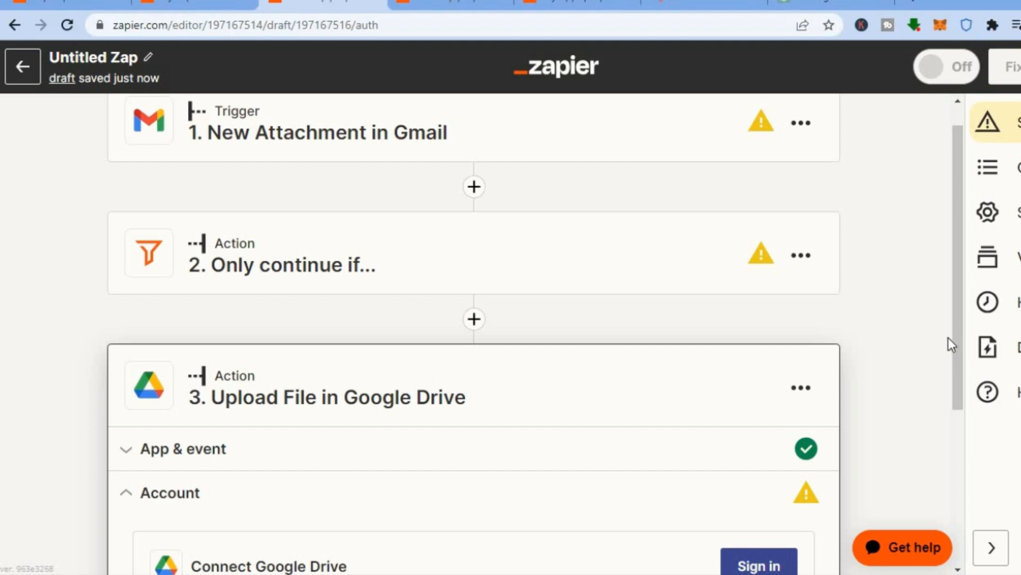
left_click_drag(960, 338, 950, 515)
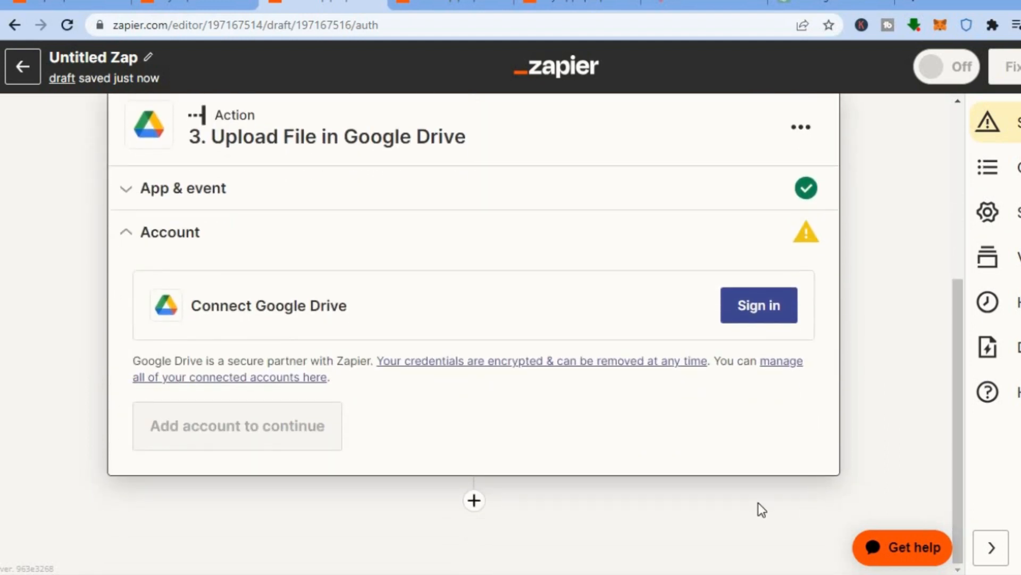
left_click(474, 501)
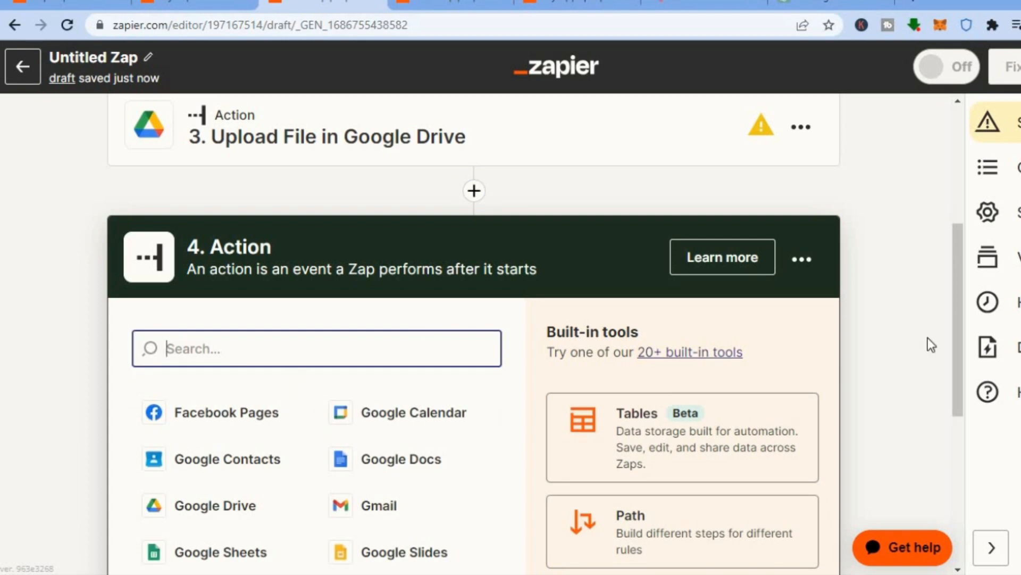
Delete the Upload File in Google Drive action from the Zap
left_click_drag(960, 335, 959, 263)
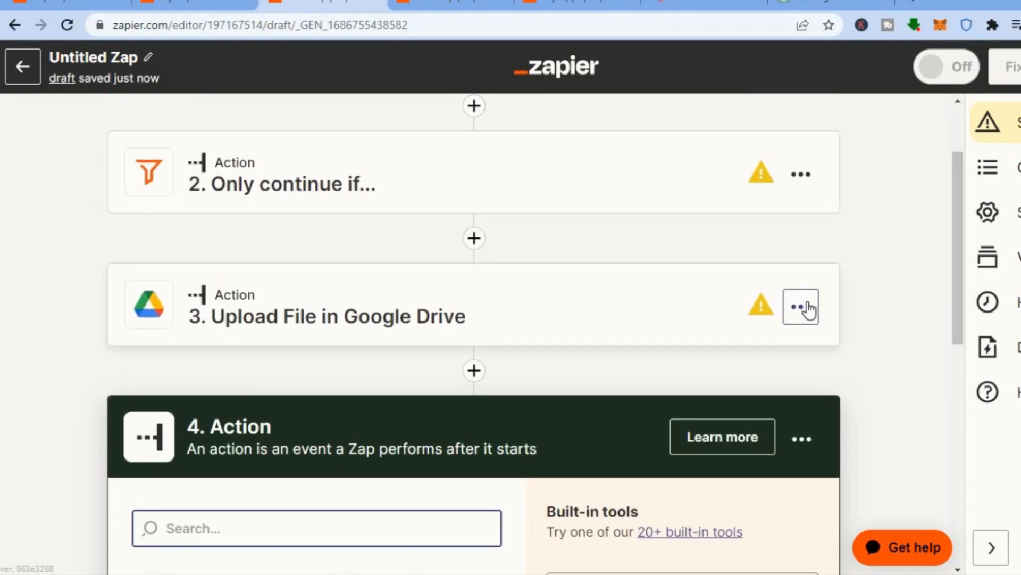
left_click(800, 307)
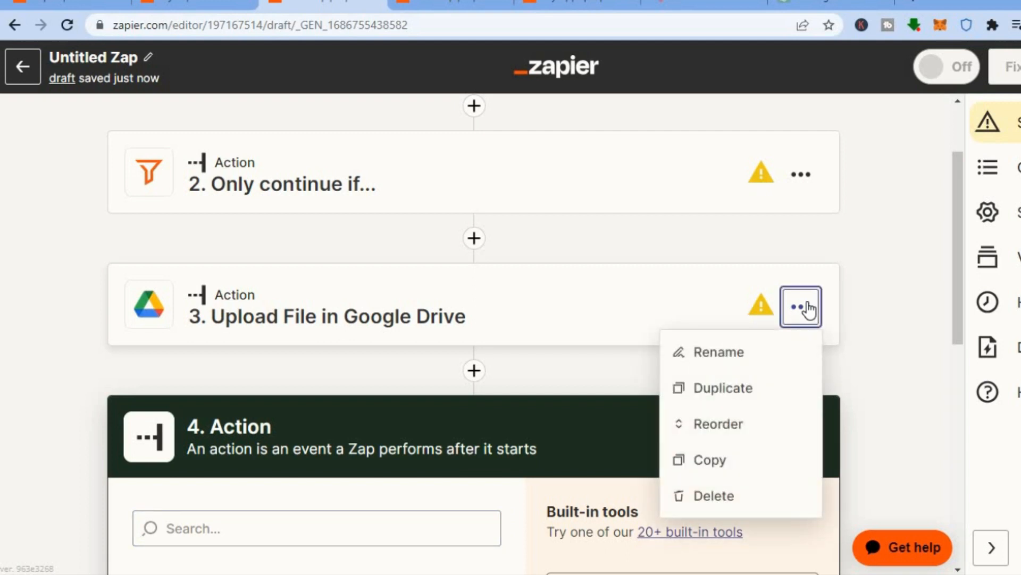
left_click(714, 496)
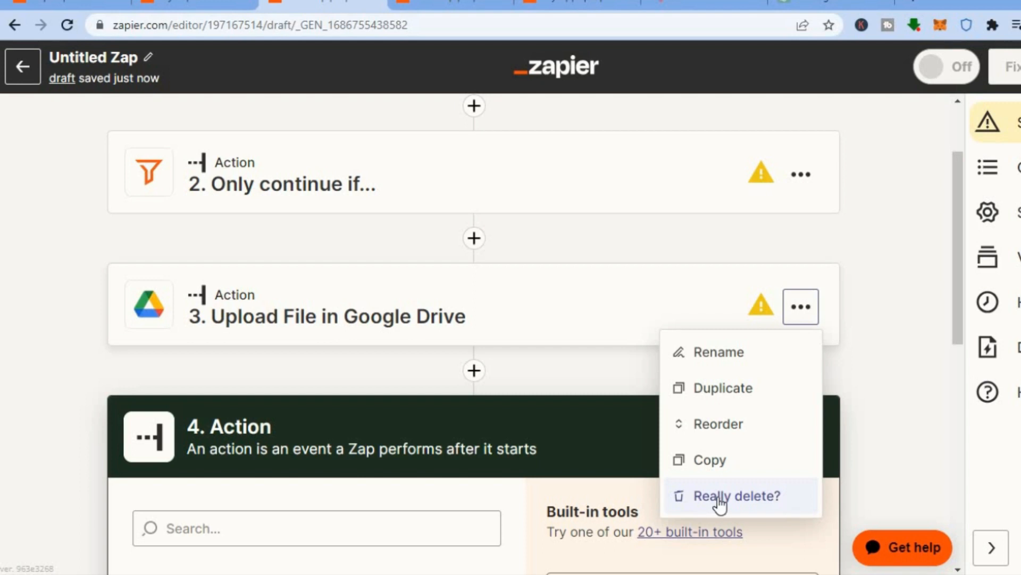
left_click(719, 498)
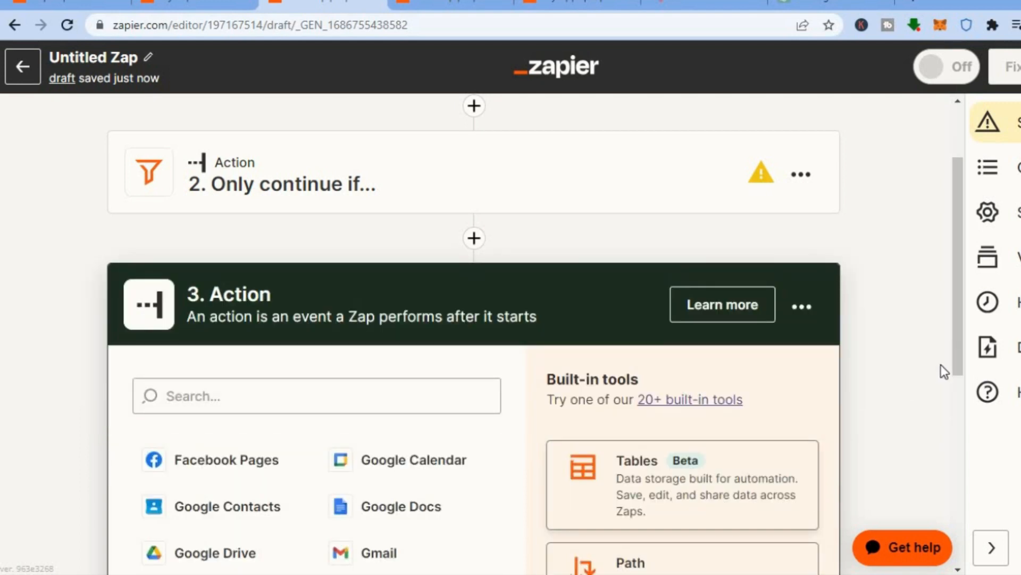
Check which options are offered for the New Attachment in Gmail trigger, including duplicating, reordering and copying
scroll(957, 305, "up", 2)
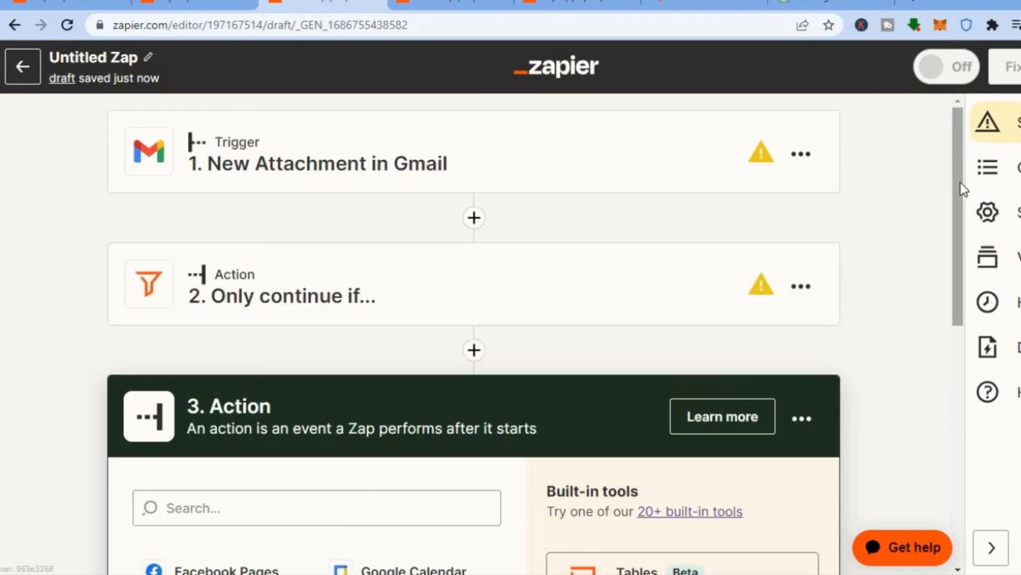
left_click(811, 165)
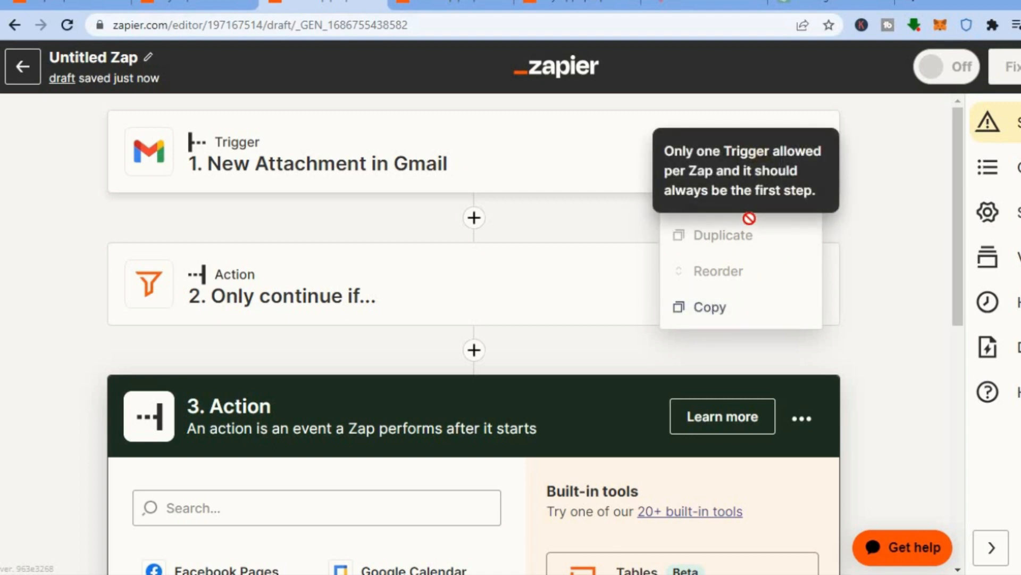
left_click(870, 244)
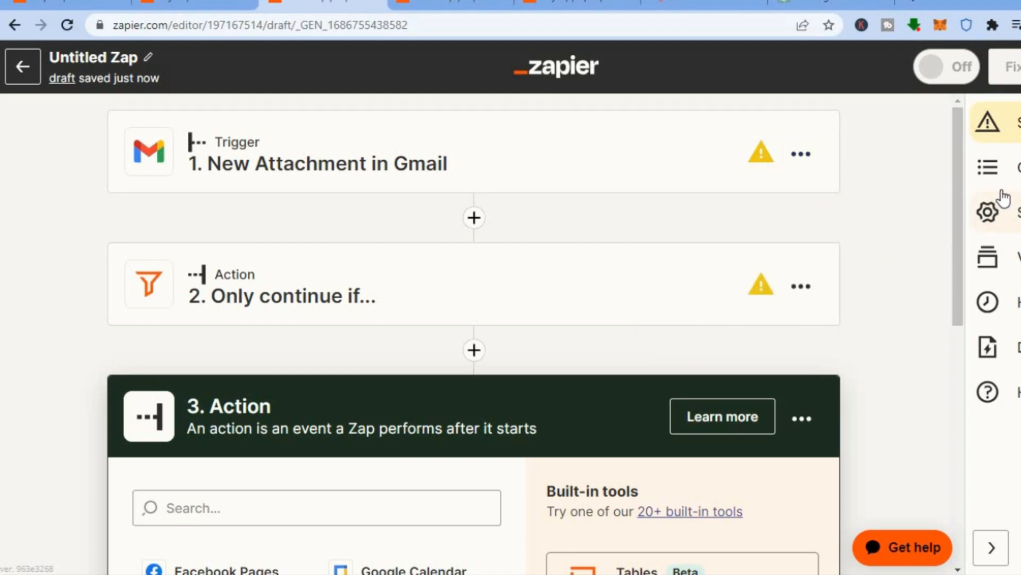
Use the Zap's outline to move the untitled action above the Only continue if filter step
left_click(1017, 169)
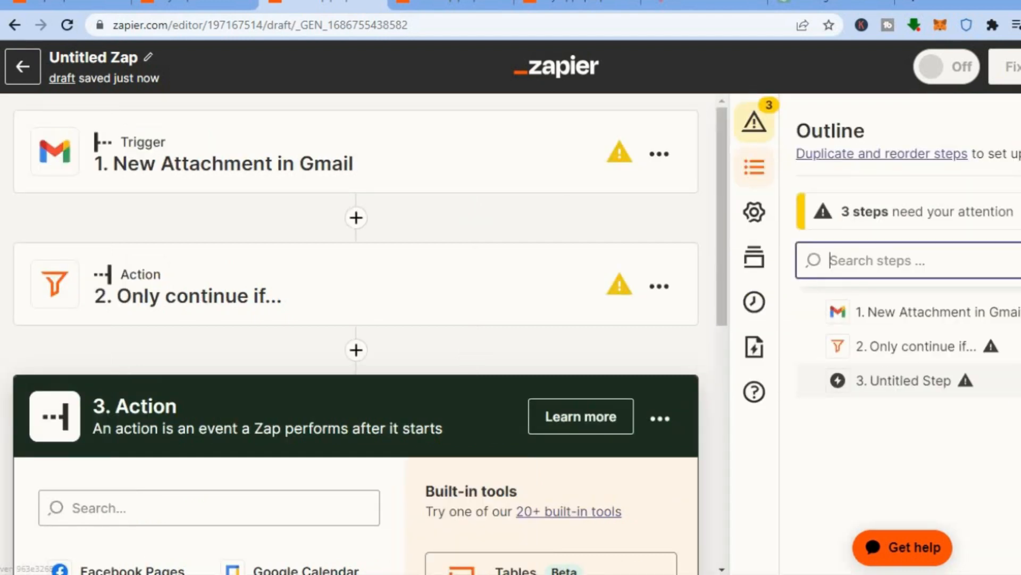
left_click_drag(809, 382, 810, 340)
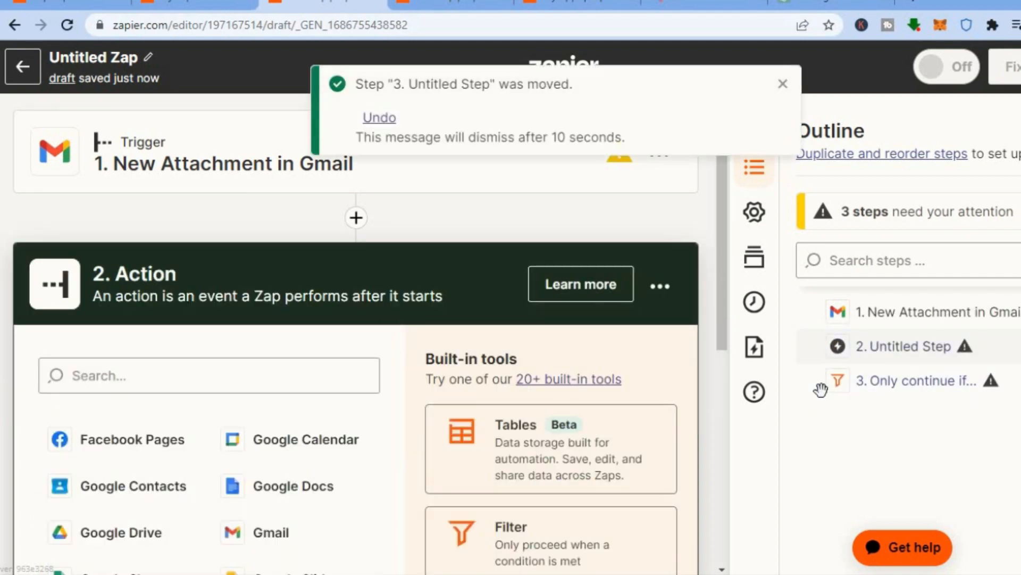
left_click(783, 85)
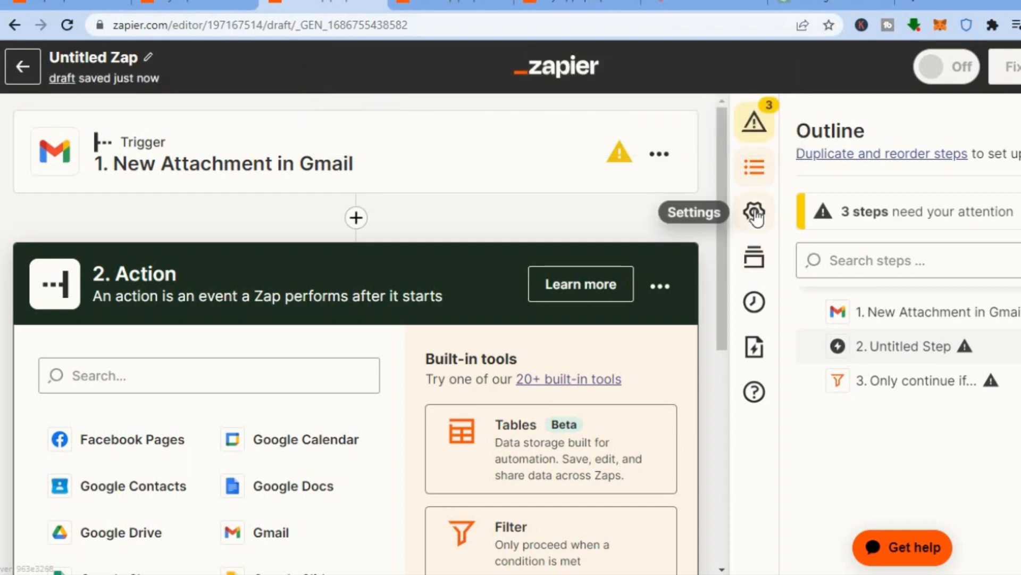
Review the Zap's settings for name, folder, description, timezone and advanced options
left_click(755, 213)
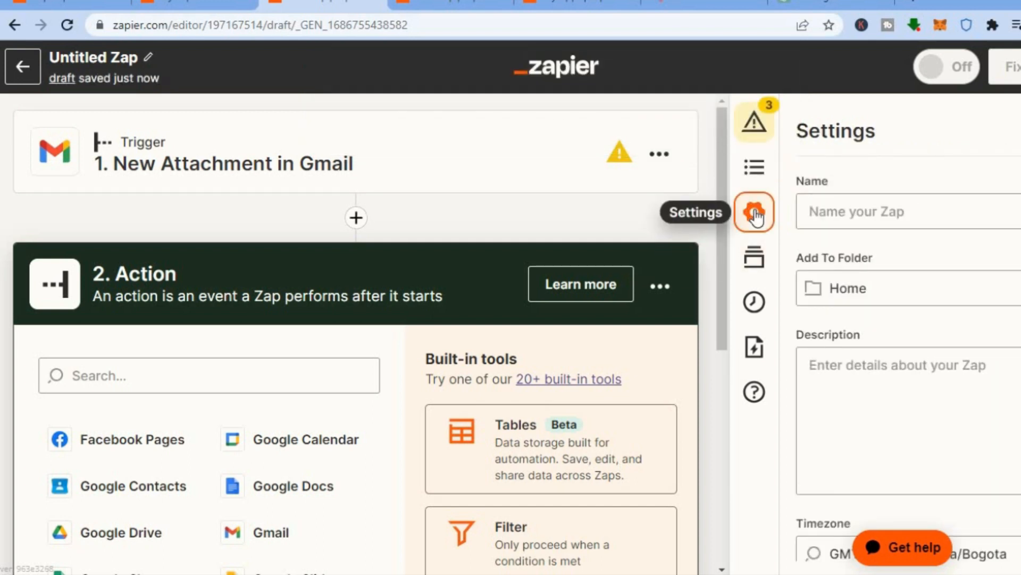
left_click(886, 214)
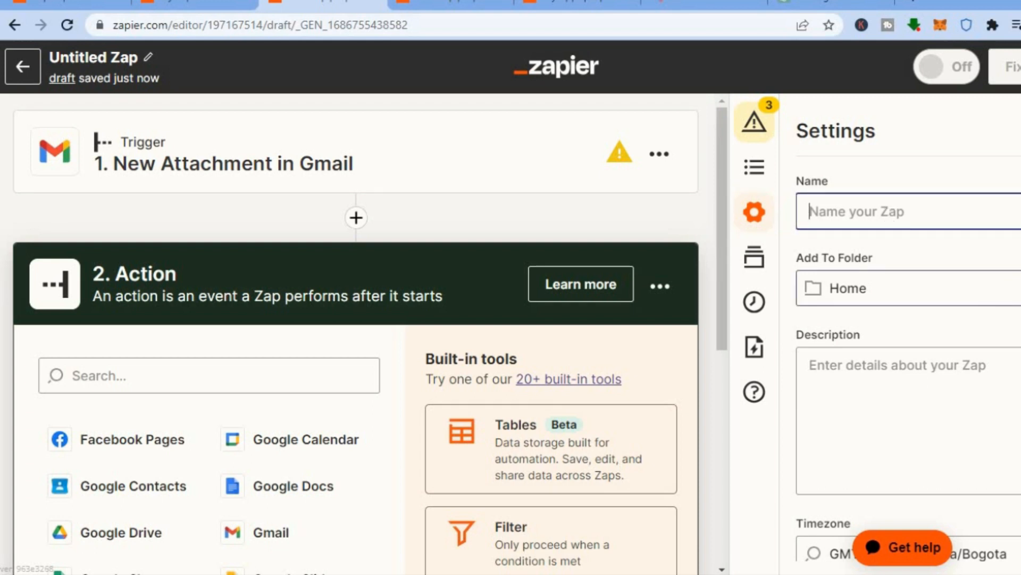
scroll(915, 264, "down", 3)
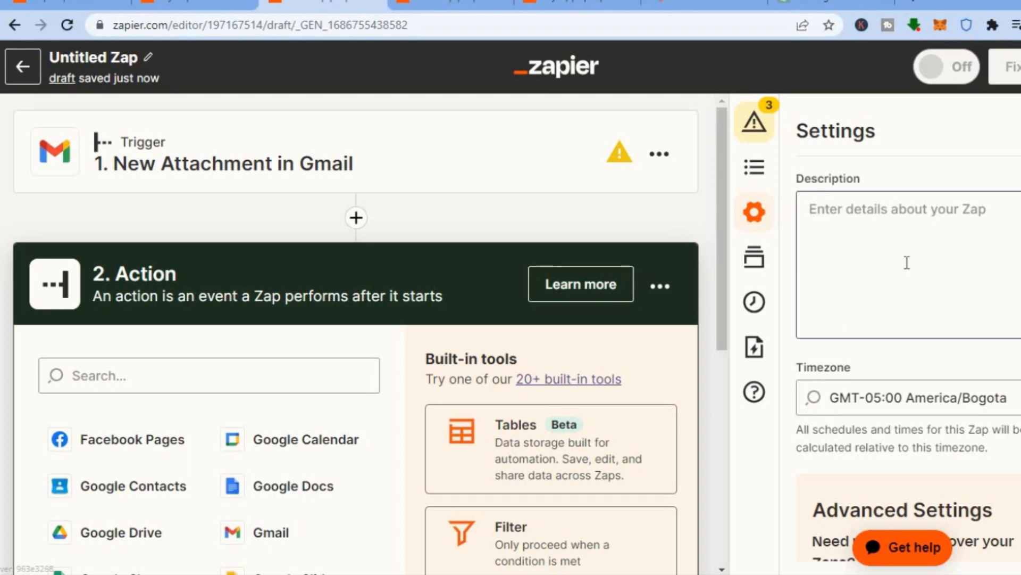
scroll(908, 367, "down", 3)
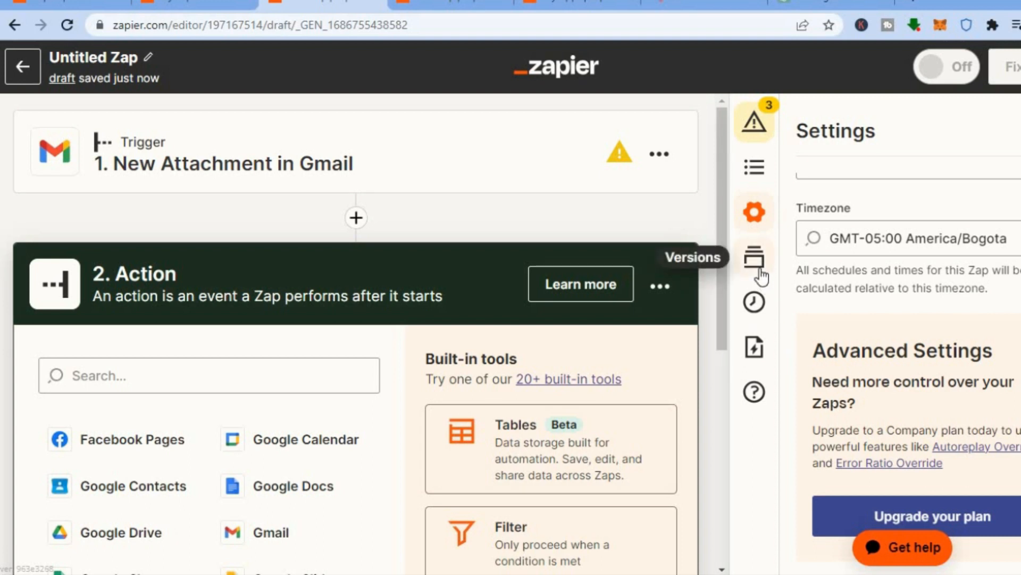
View the Zap history page with its run filters and return to the Zap editor
left_click(756, 302)
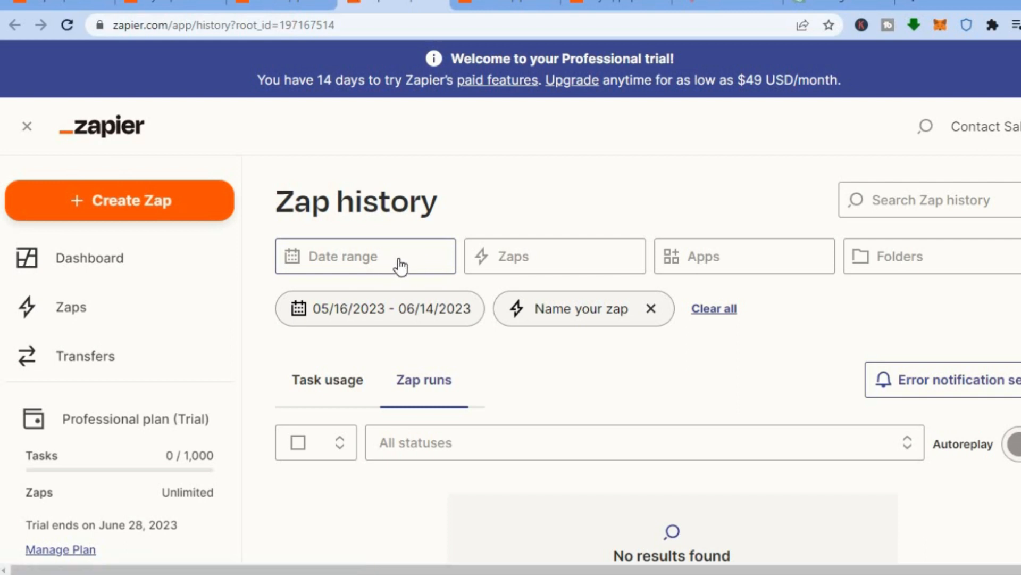
scroll(731, 179, "down", 2)
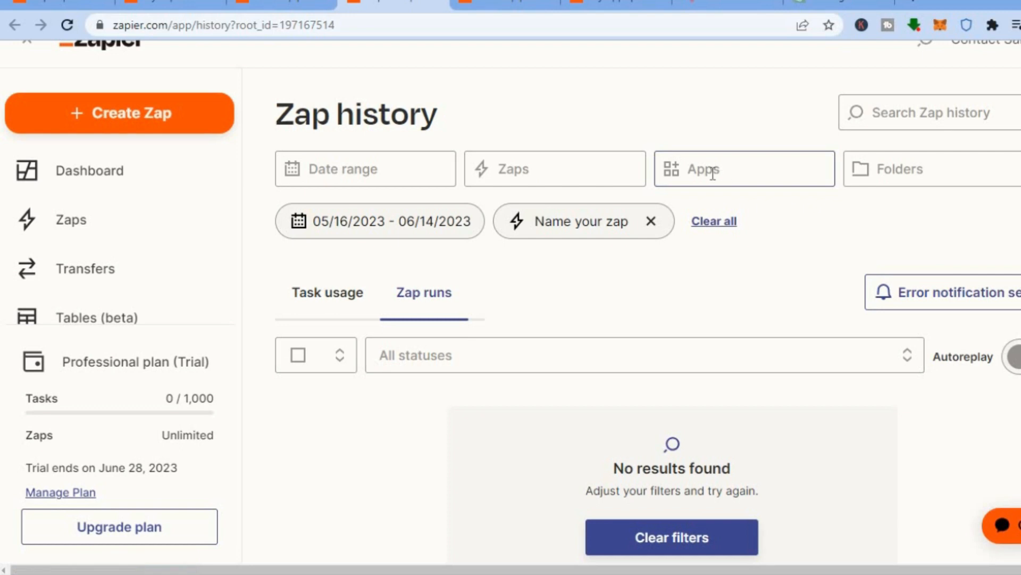
left_click(269, 4)
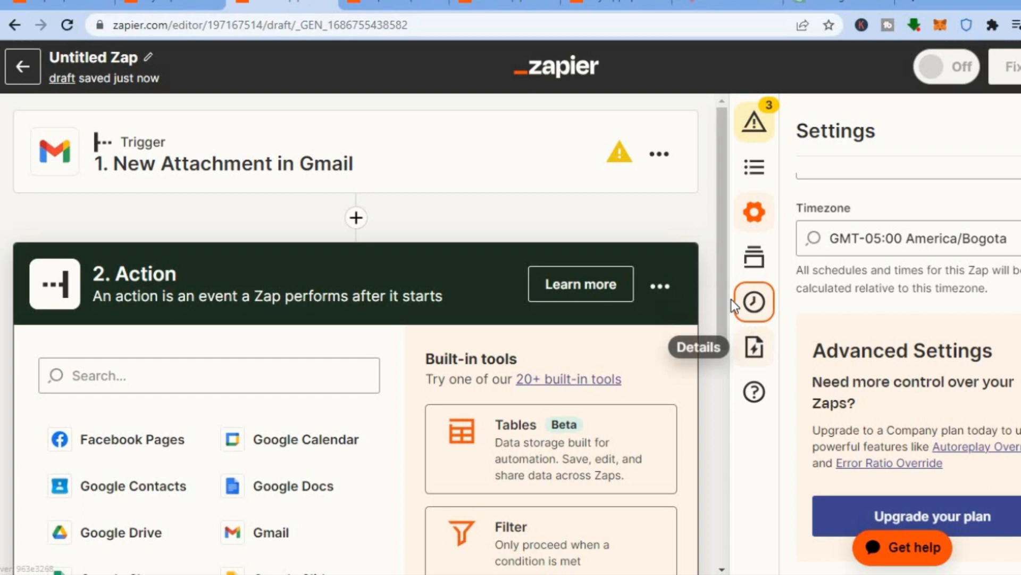
Create a new Zap from the Zaps list and set its trigger to YouTube with the New Video event
left_click(18, 67)
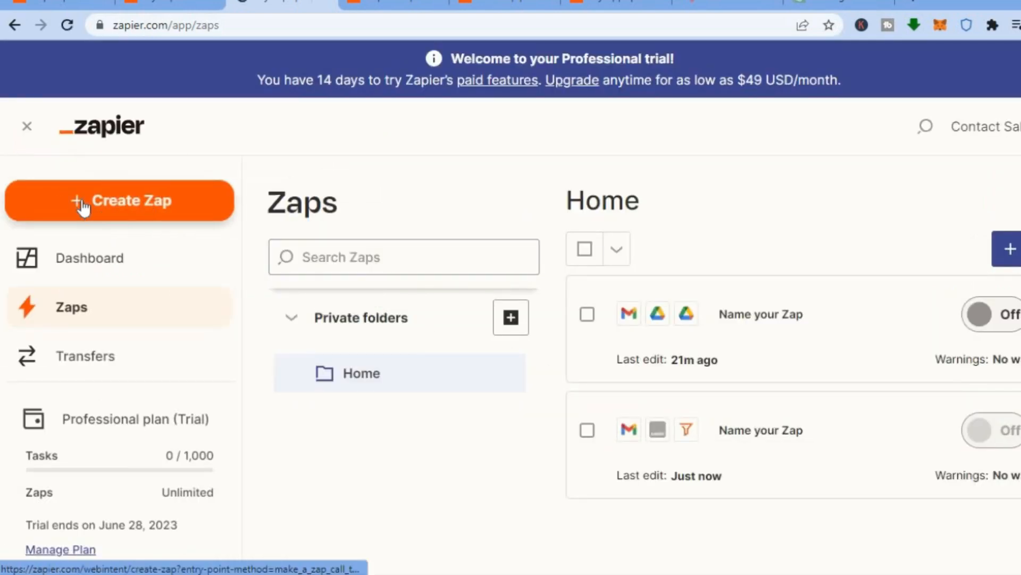
left_click(101, 202)
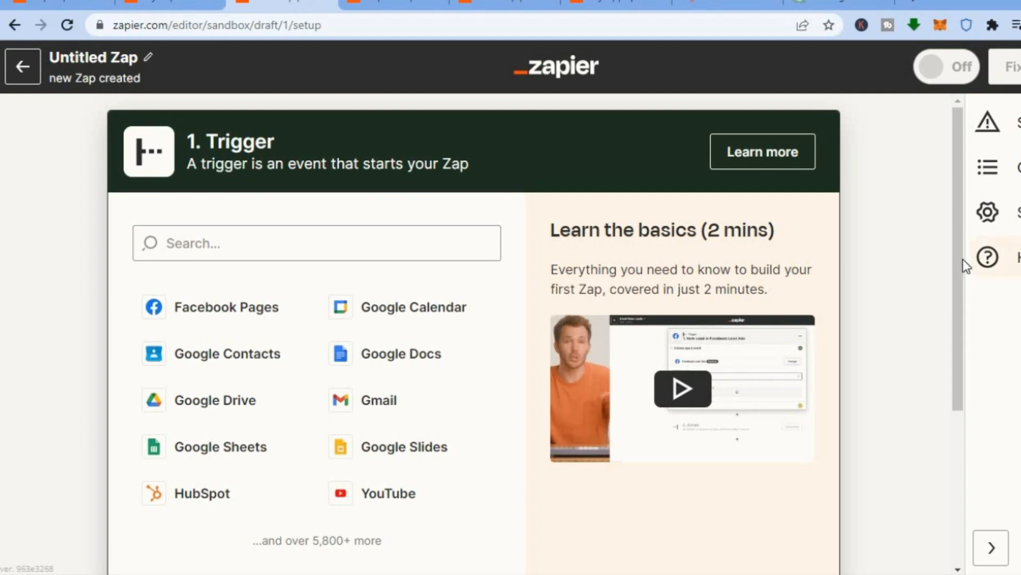
scroll(955, 327, "down", 2)
scroll(955, 326, "down", 1)
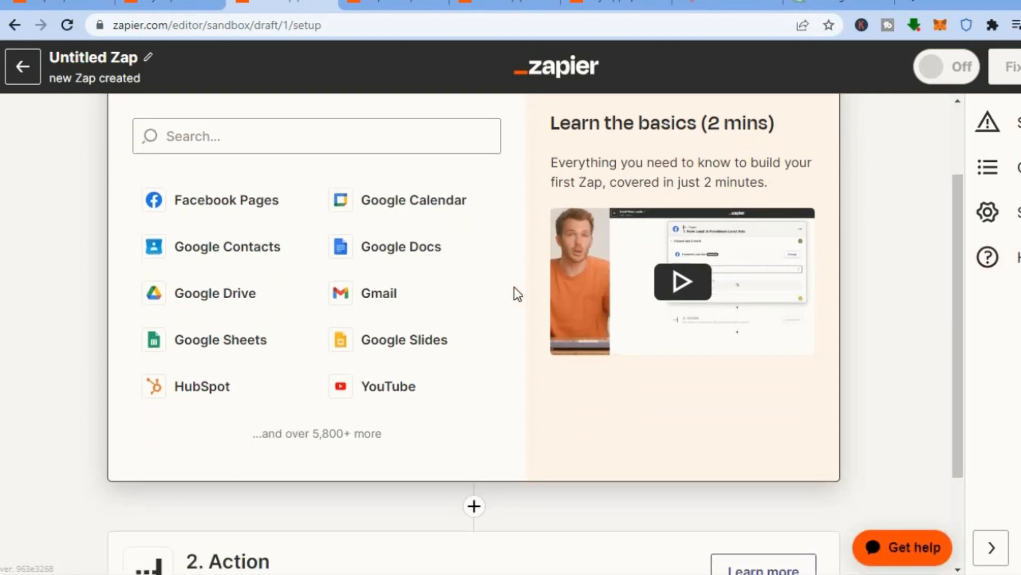
left_click(385, 392)
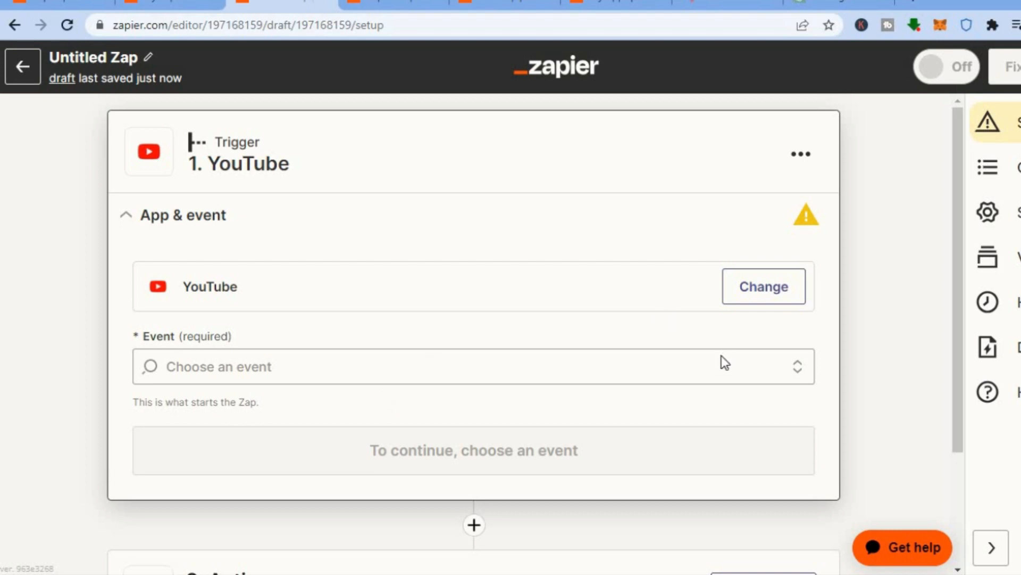
left_click(617, 361)
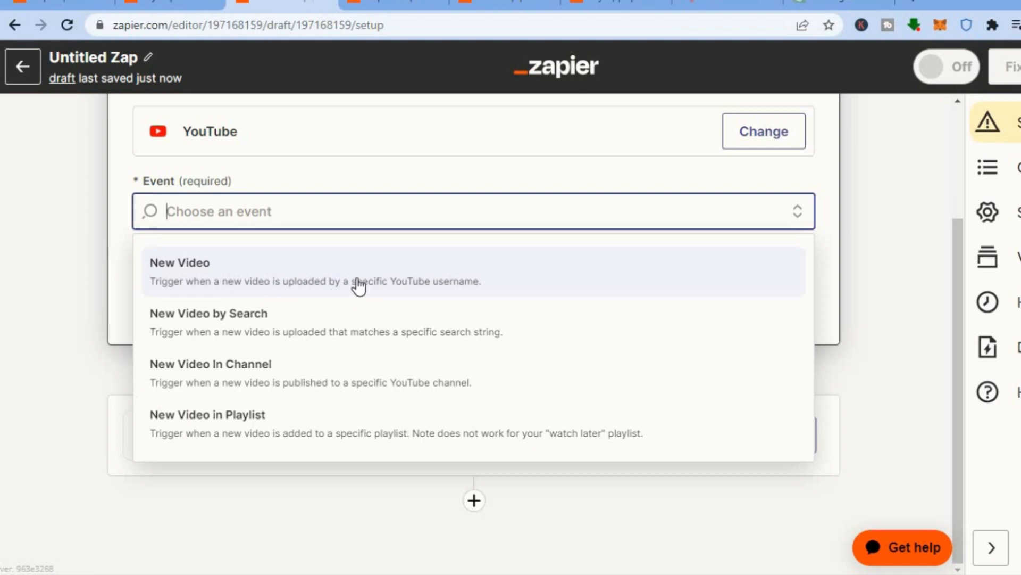
left_click(413, 276)
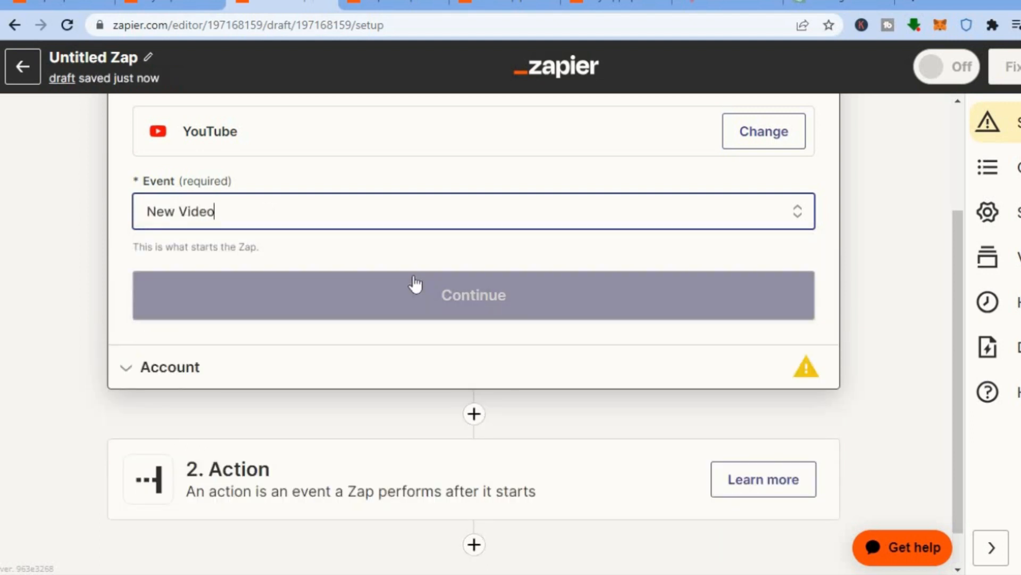
Accept the YouTube trigger's New Video event and choose Google Drive as the app for the Zap's action step
left_click(396, 294)
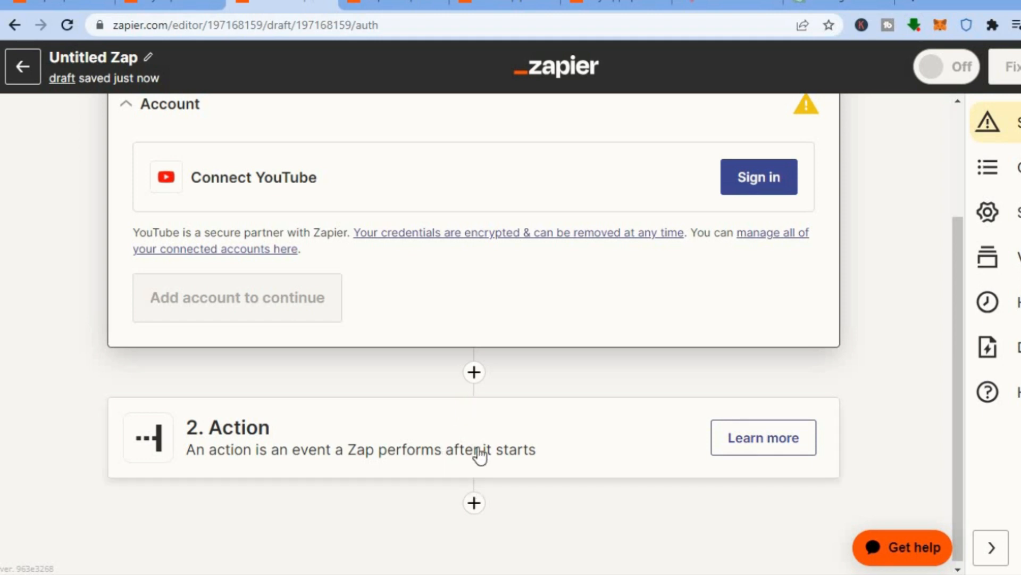
left_click(415, 450)
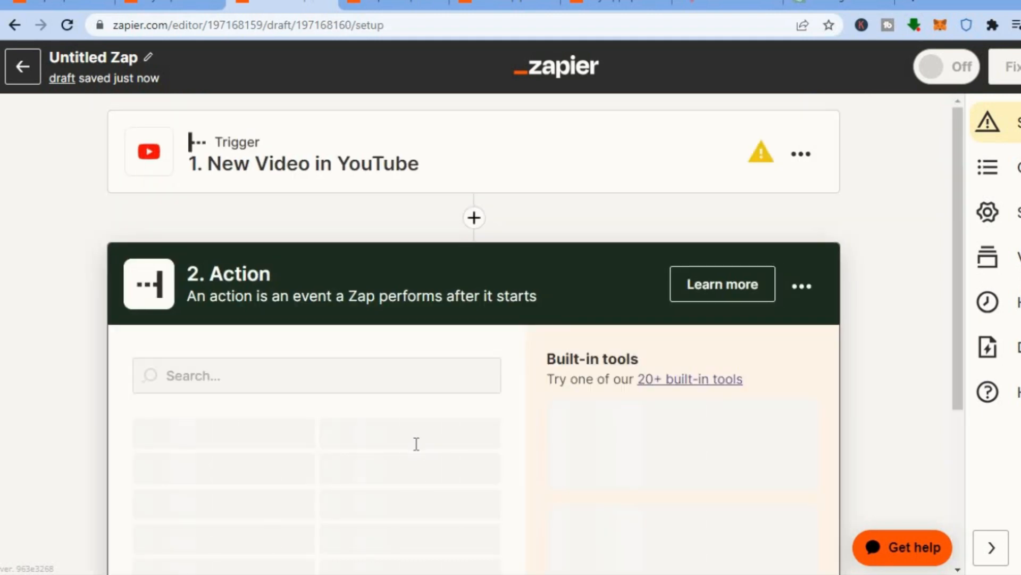
left_click_drag(956, 234, 949, 340)
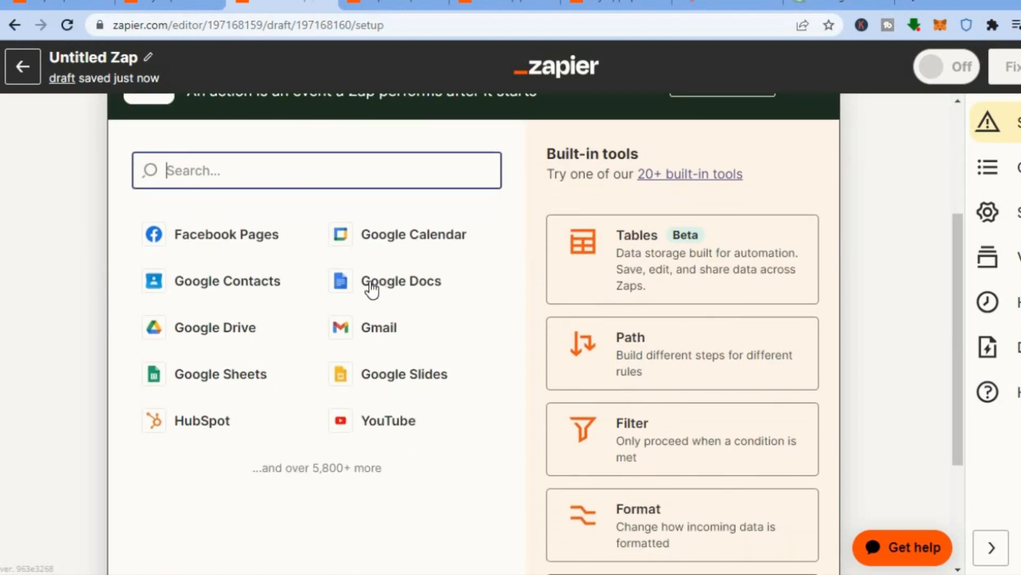
left_click(211, 330)
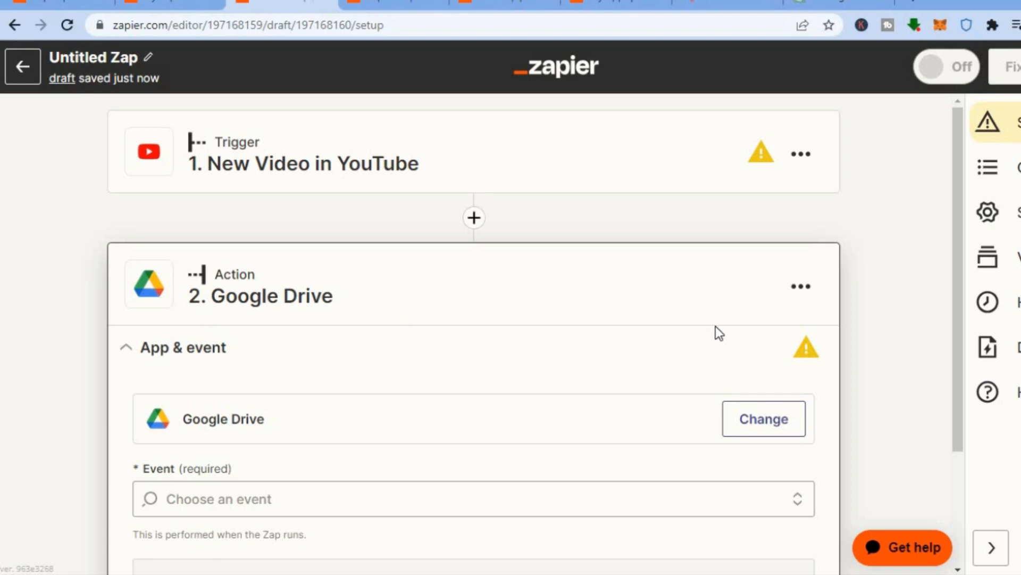
Set the Google Drive action's event to Upload File and continue to its account connection section
scroll(905, 367, "down", 2)
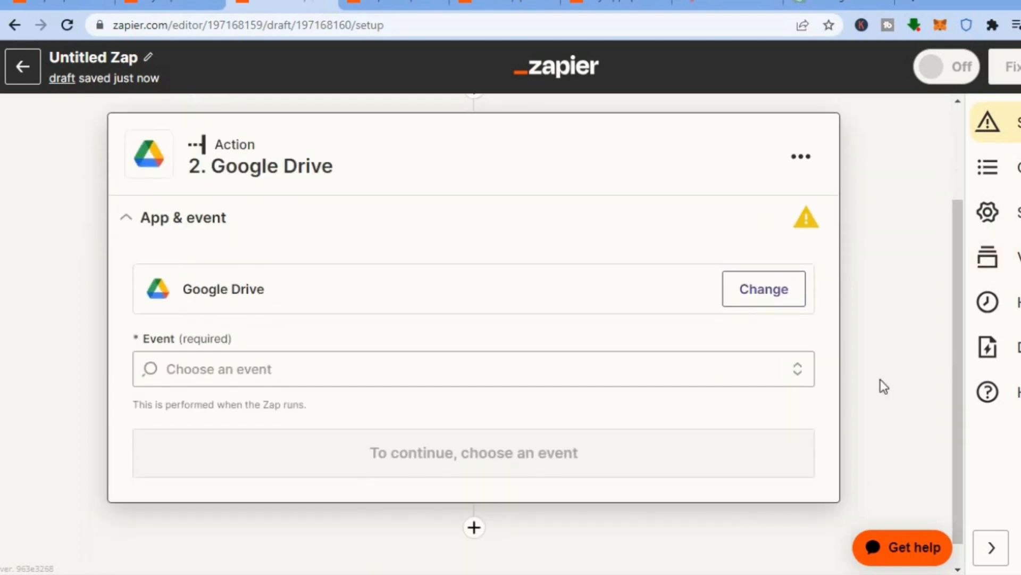
left_click(413, 375)
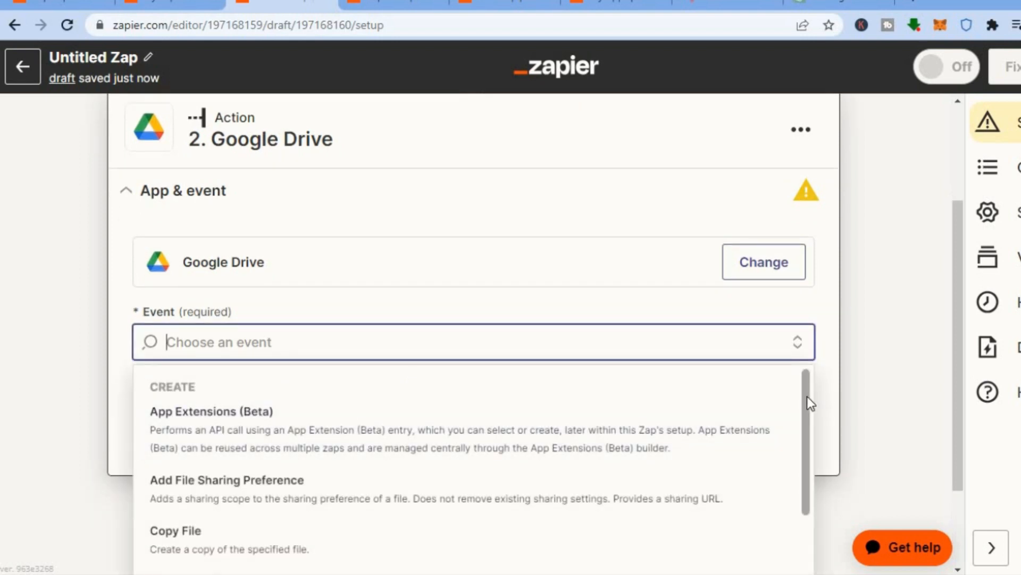
left_click_drag(807, 412, 807, 467)
left_click_drag(956, 370, 957, 482)
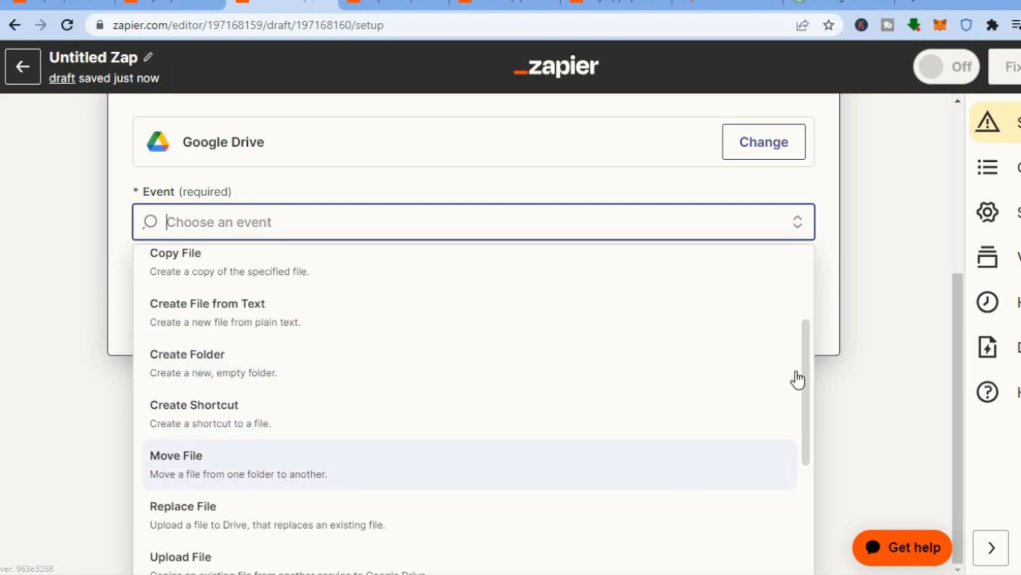
left_click_drag(803, 384, 795, 565)
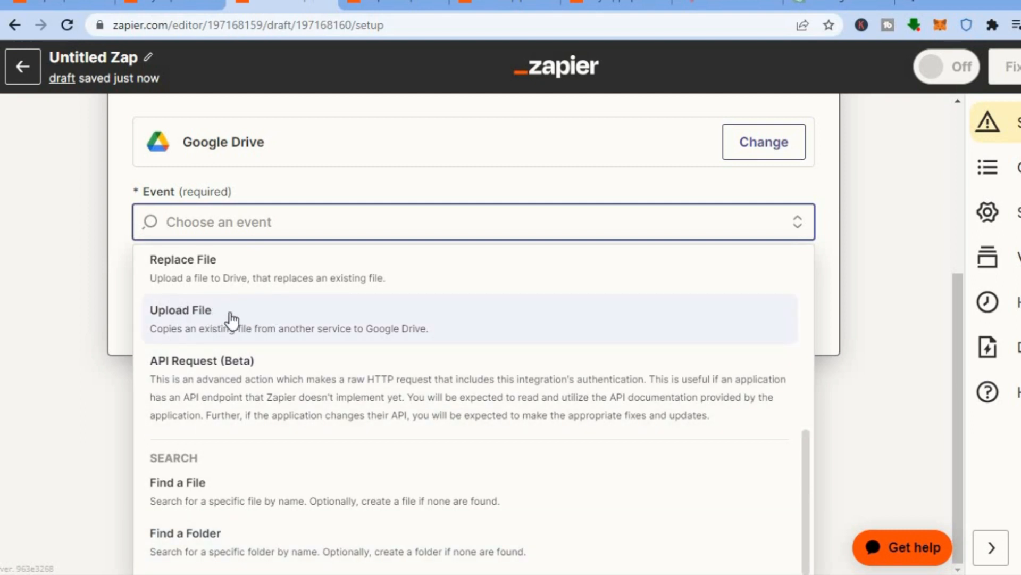
left_click(231, 313)
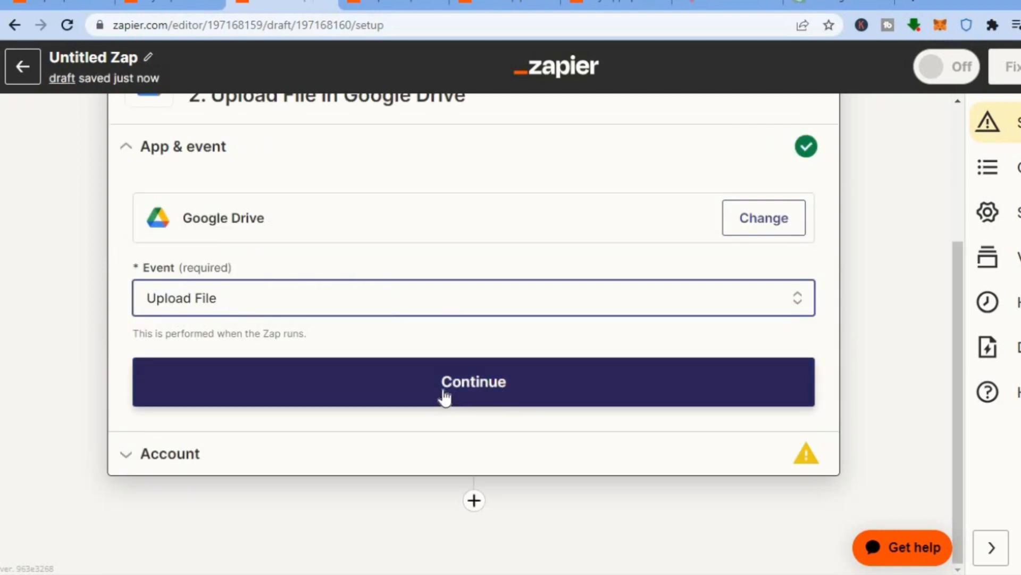
left_click(444, 396)
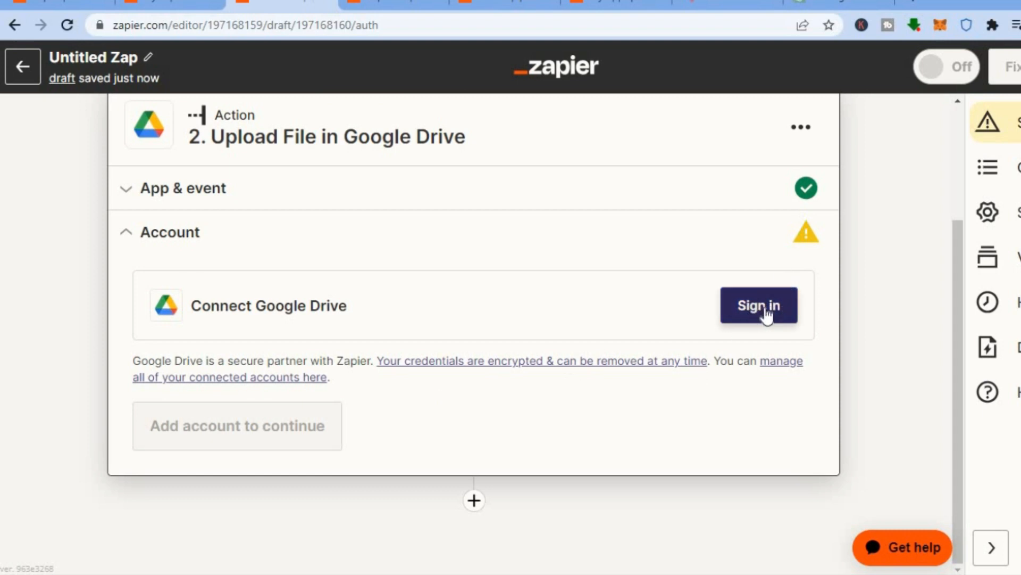
Return to the start of the Zap and collapse the editor's sidebar
left_click_drag(957, 292, 953, 143)
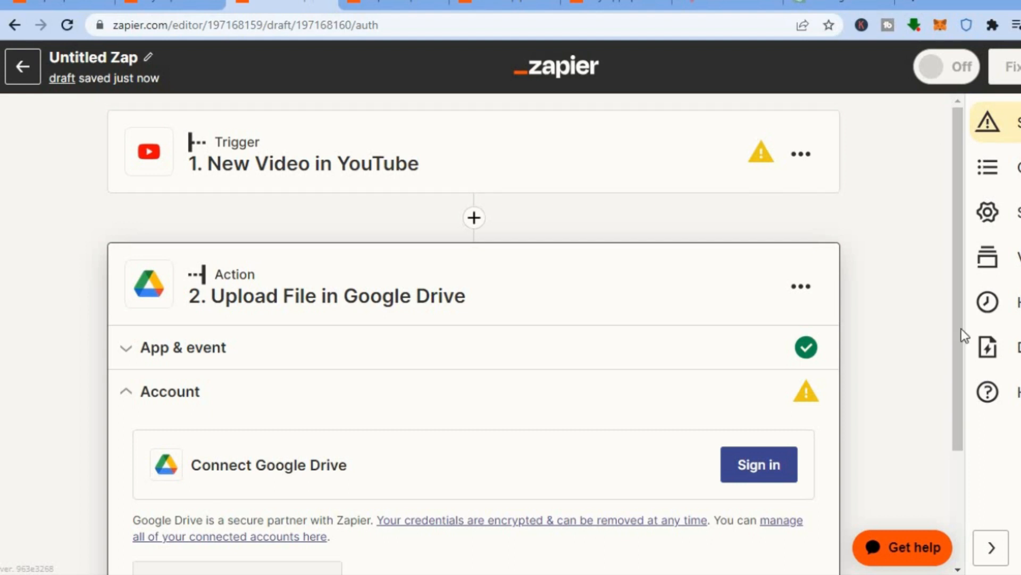
left_click(990, 537)
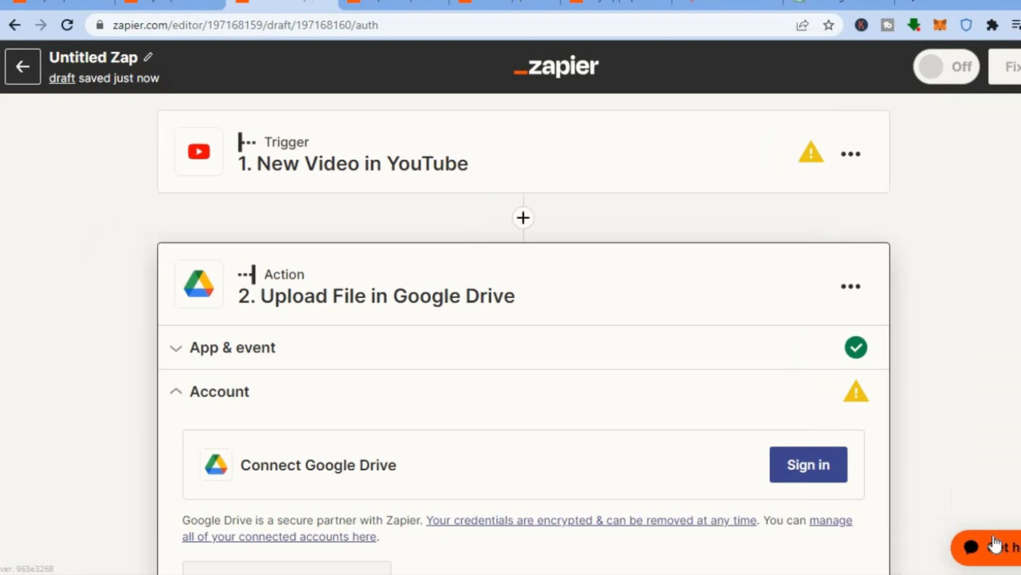